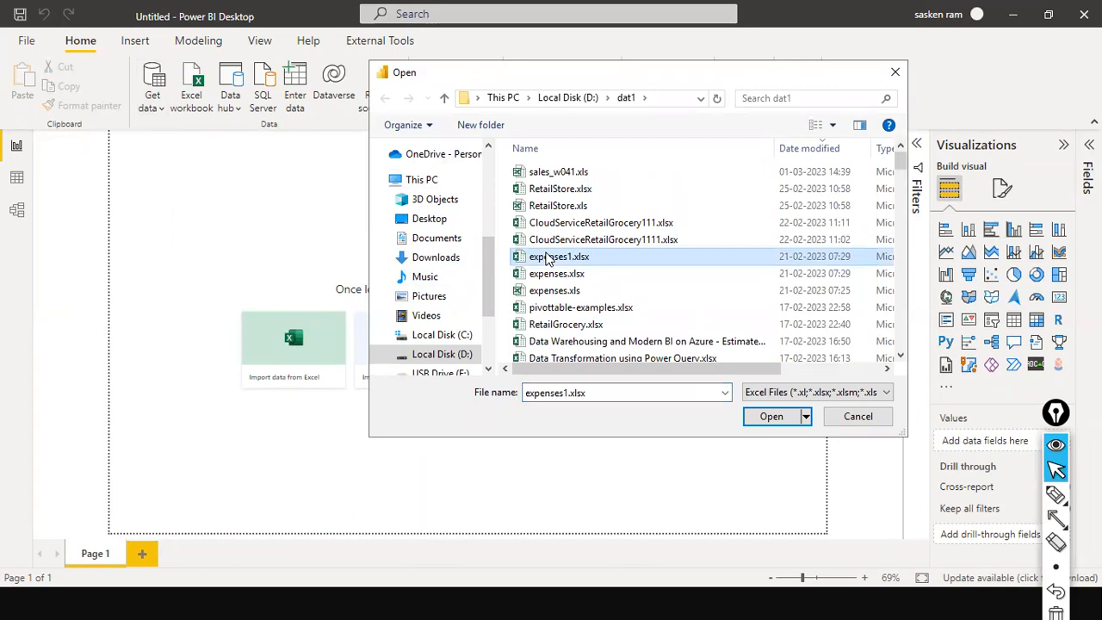
Step: Open the SalesFact.xlsx workbook from the dat1 folder as the Excel data source
key("a")
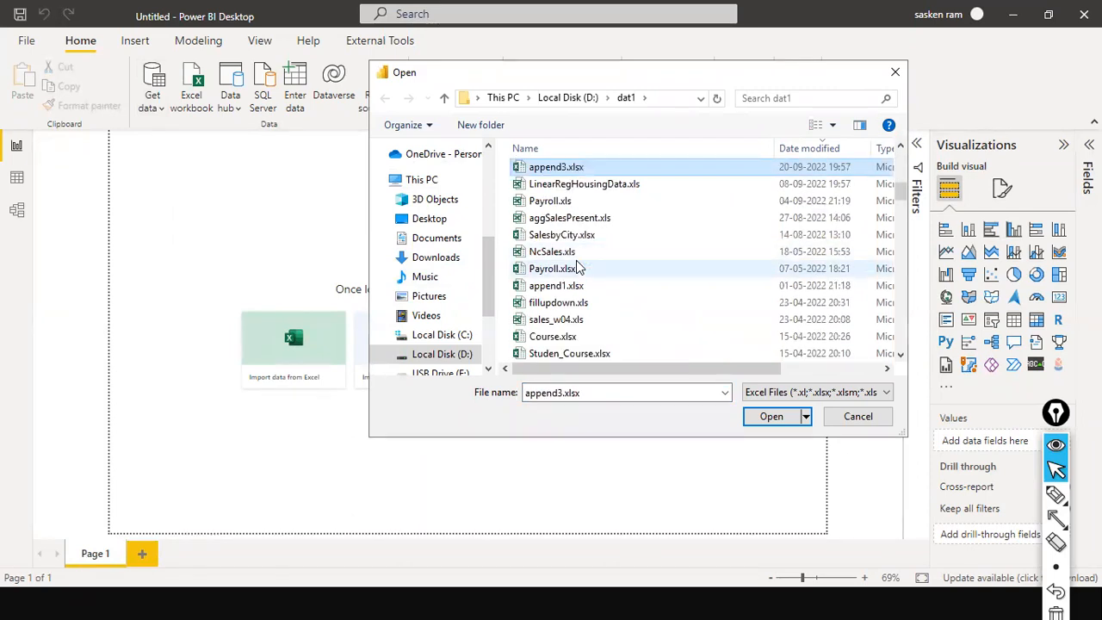
left_click(578, 268)
key("s")
key("s")
key("s")
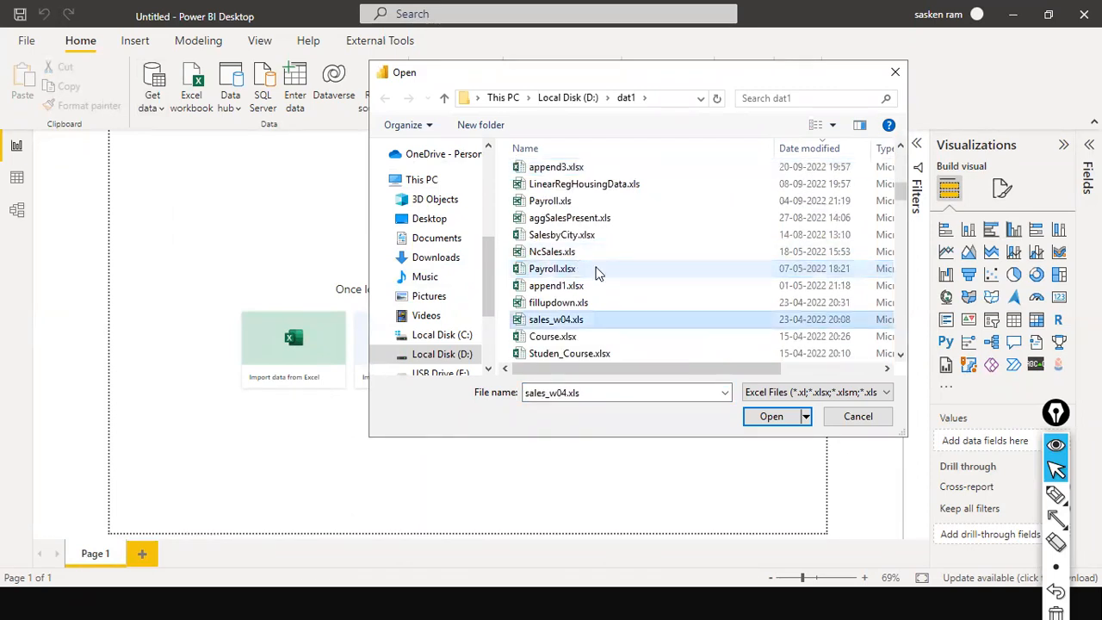
left_click(765, 418)
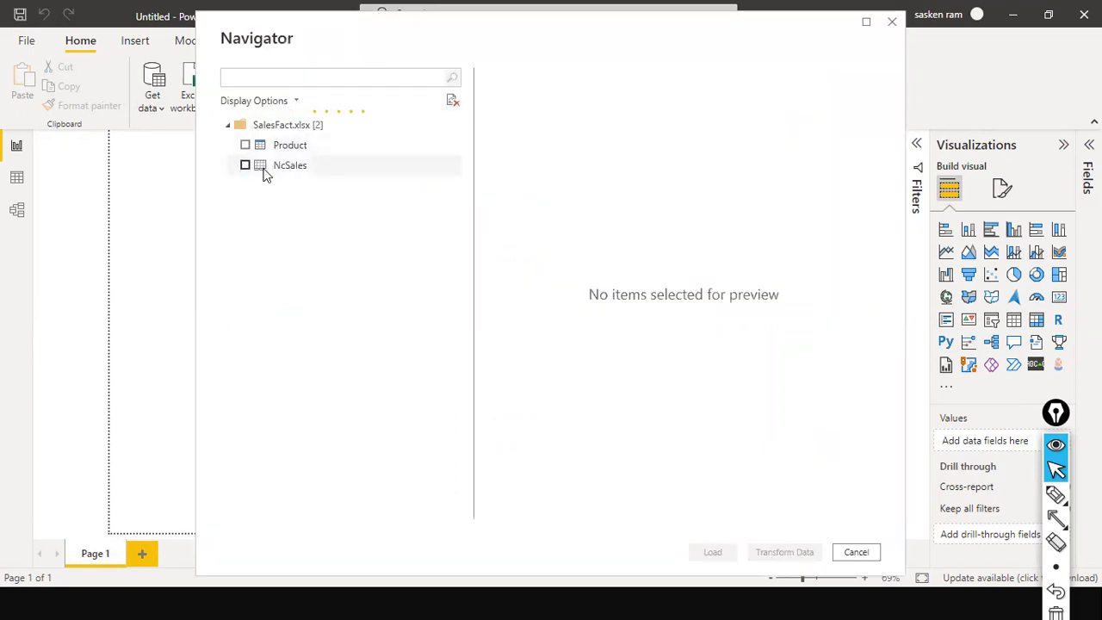
Step: Load the NcSales sheet from SalesFact.xlsx and apply the pending query changes
left_click(245, 166)
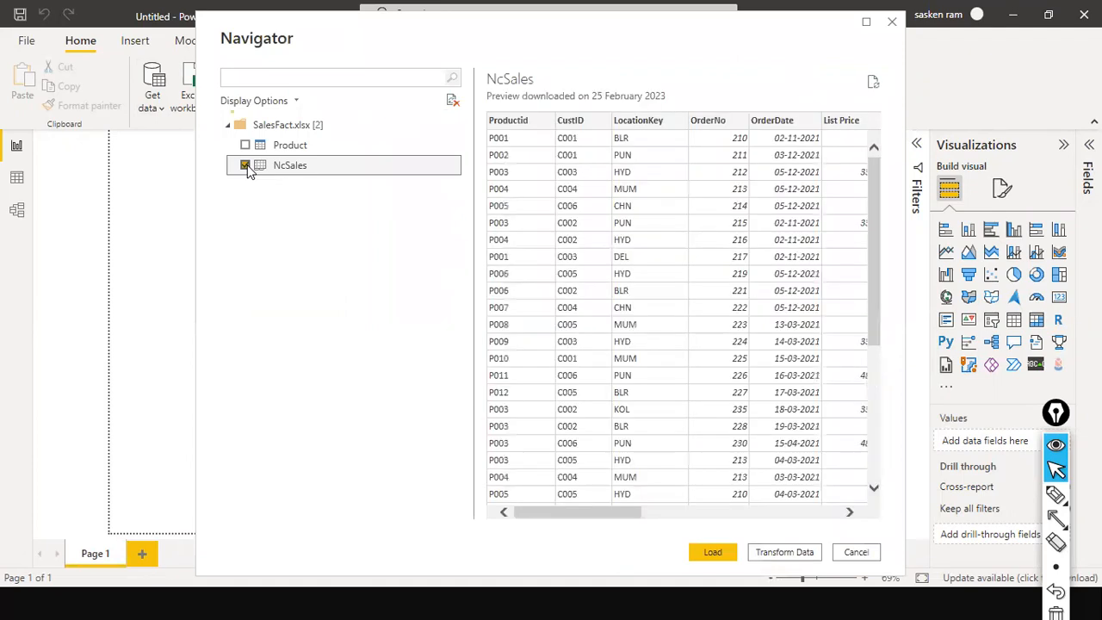
left_click_drag(582, 521, 566, 498)
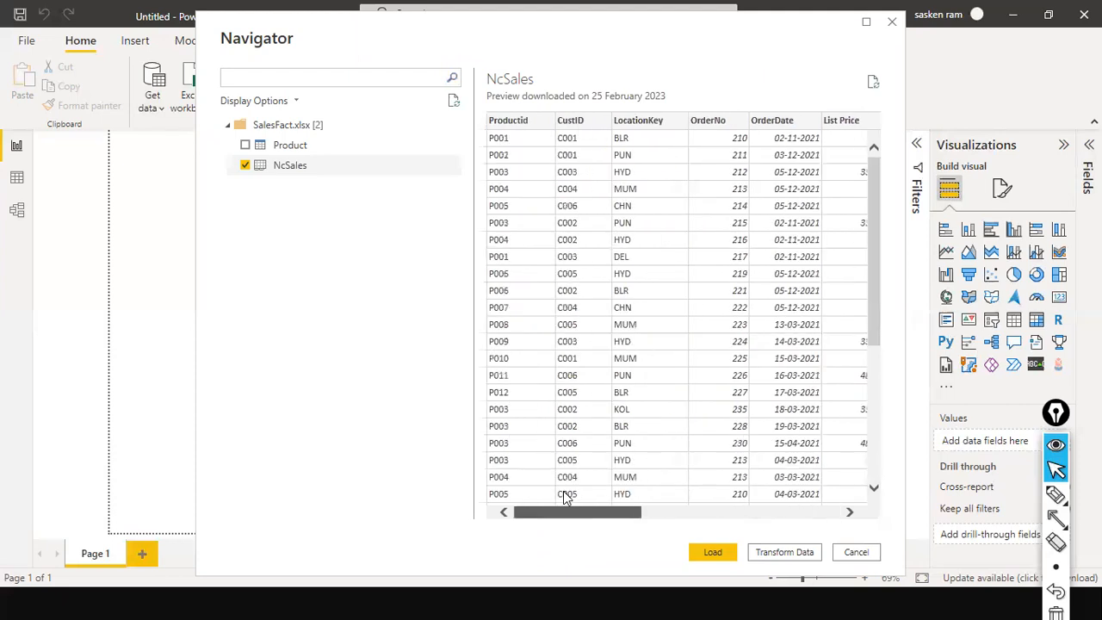
left_click(713, 555)
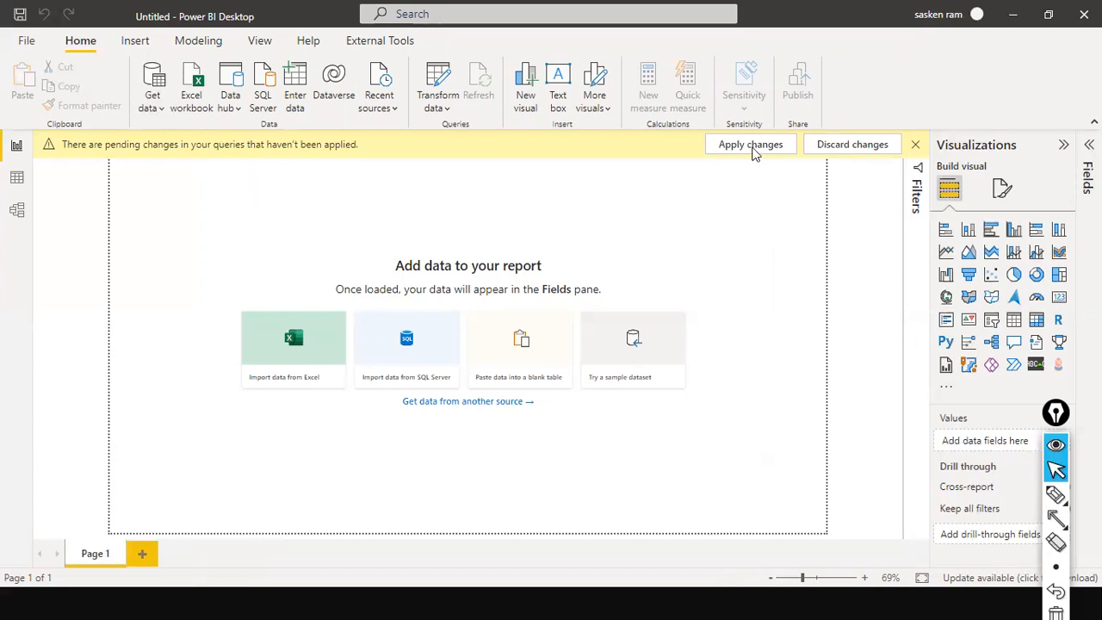
left_click(751, 145)
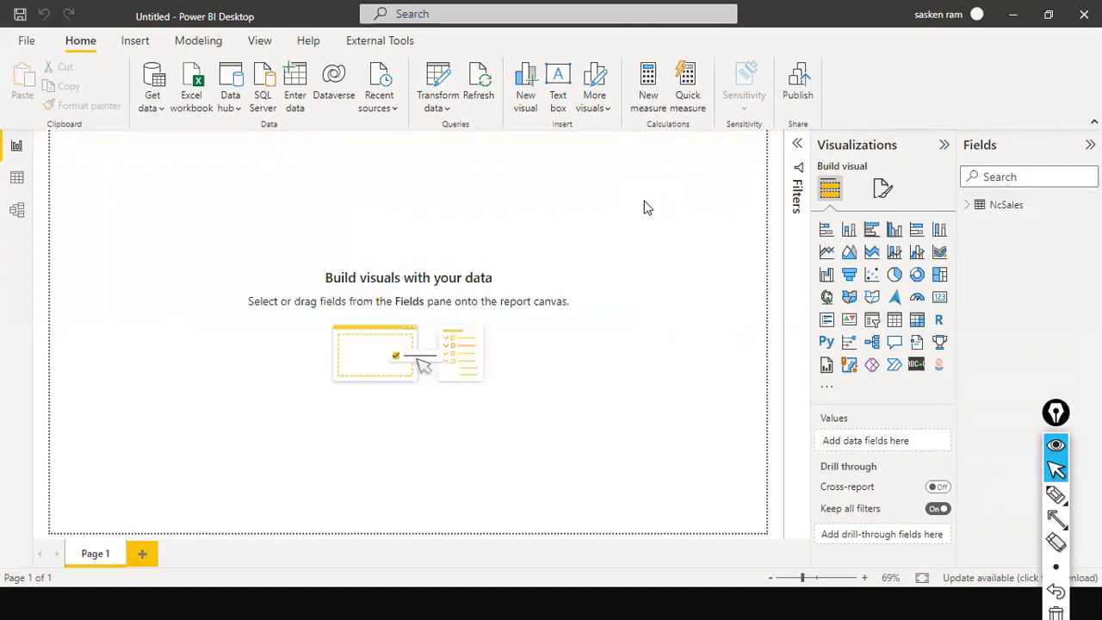
Step: Rename the NcSales table as Sales Fact
double_click(1005, 205)
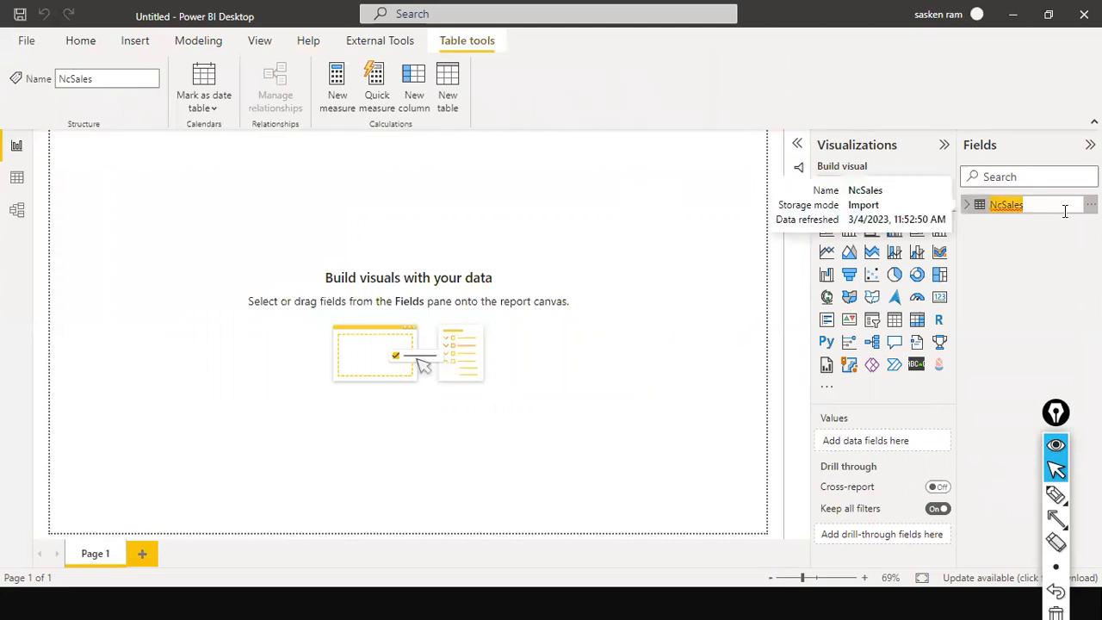
type("Sales Fact")
key("Return")
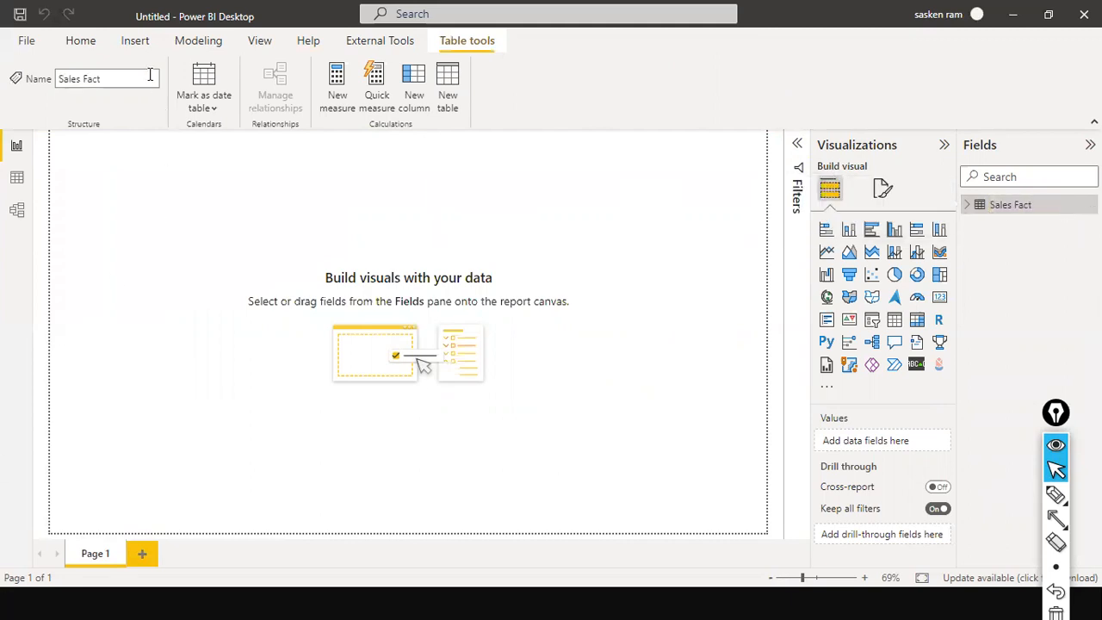
Step: Get data from another Excel workbook, opening DimLocation.xlsx from the dat1 folder
left_click(90, 48)
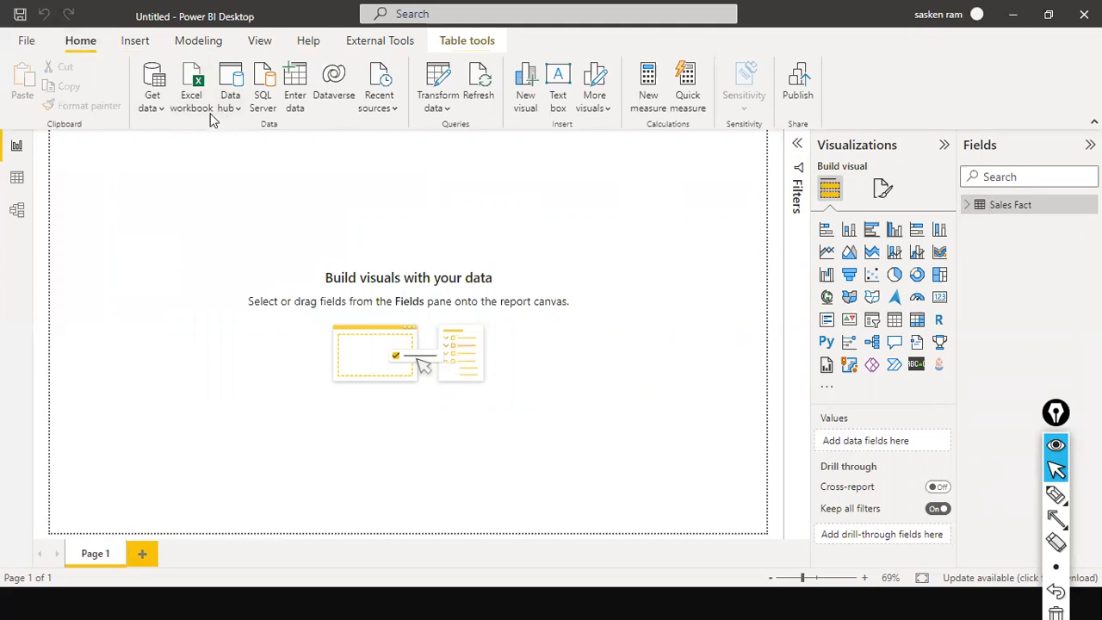
left_click(148, 102)
left_click(179, 158)
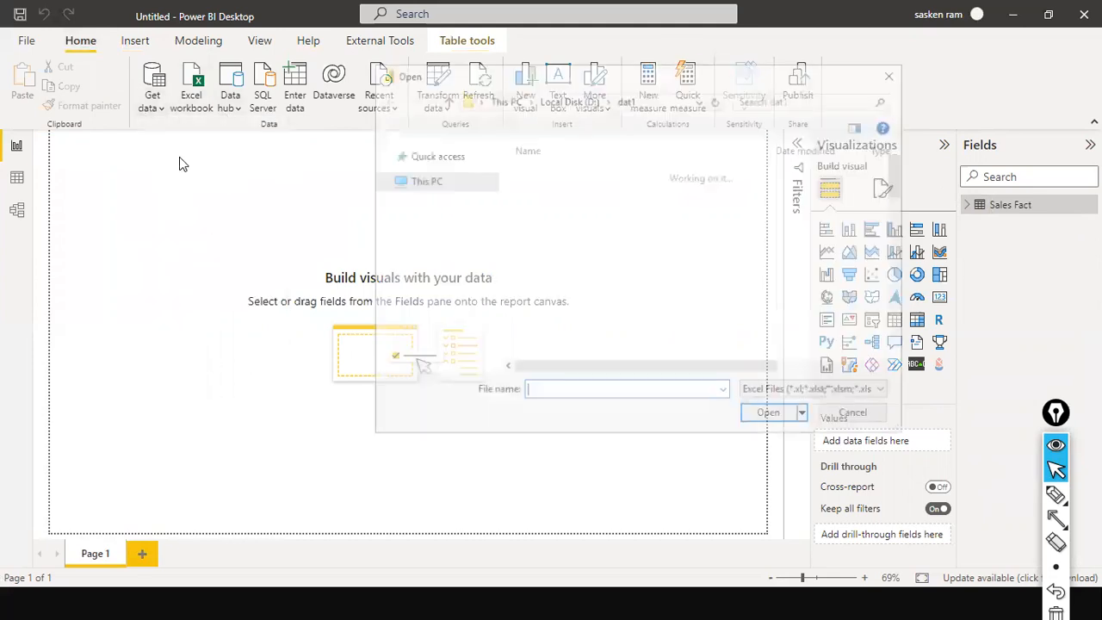
left_click(552, 224)
type("di")
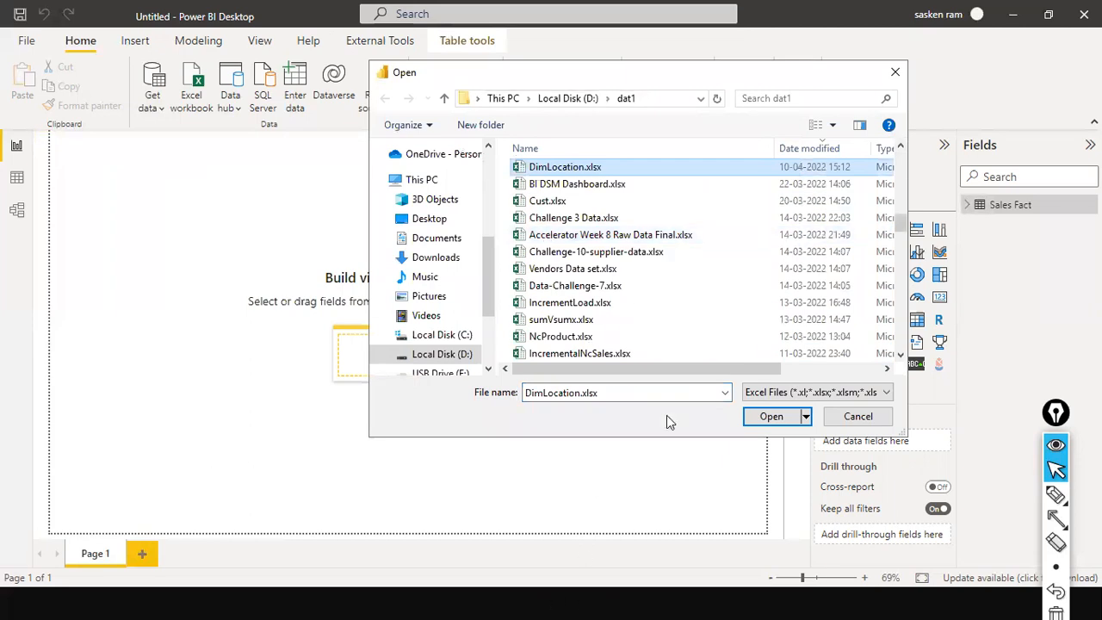
scroll(606, 316, "up", 3)
left_click(605, 288)
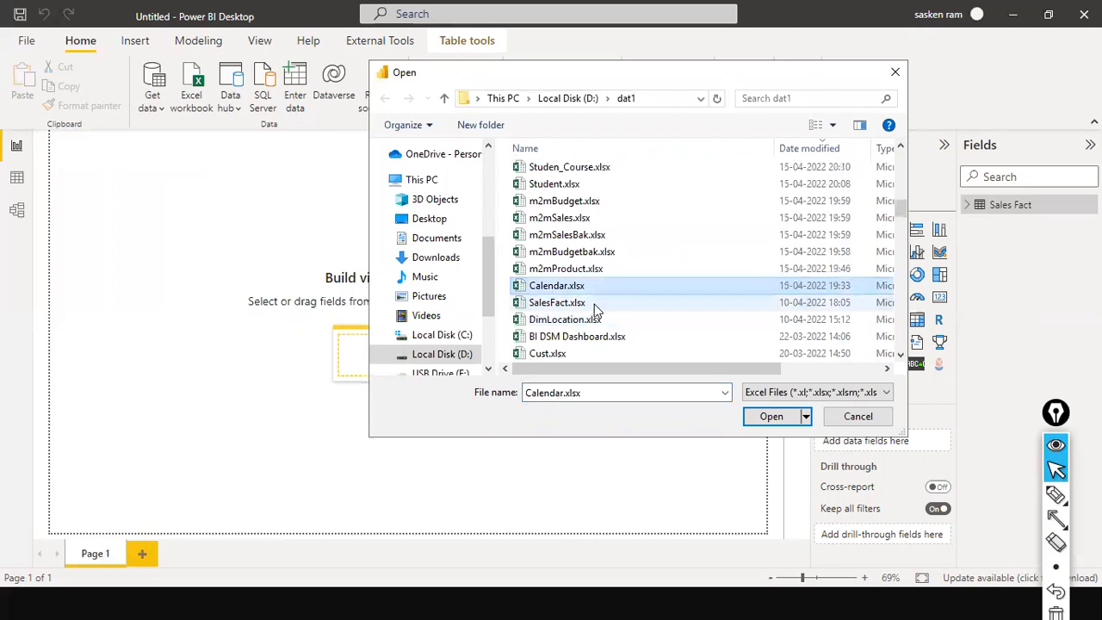
left_click(583, 236)
key("d")
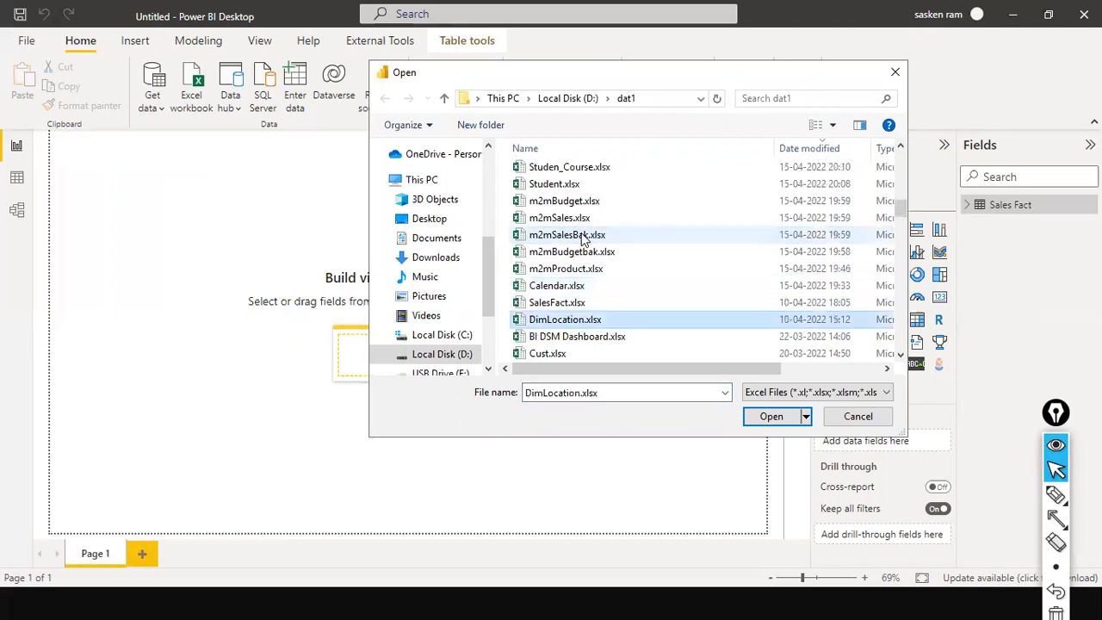
left_click(772, 417)
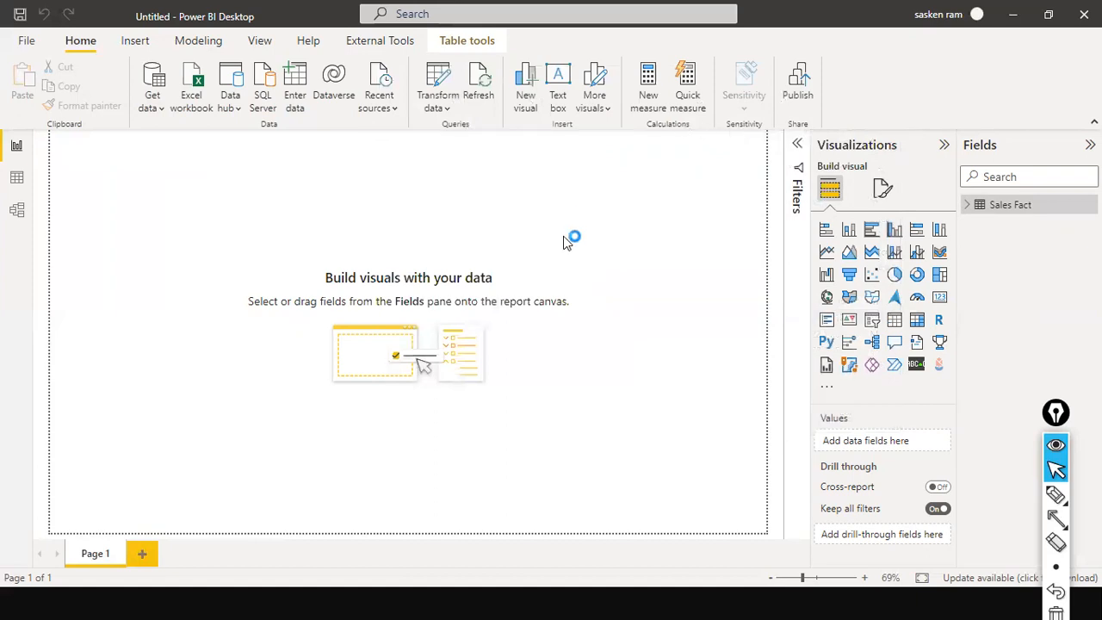
Step: Select Sheet1 of DimLocation.xlsx for transformation in Power Query Editor and refresh its data preview
left_click(245, 145)
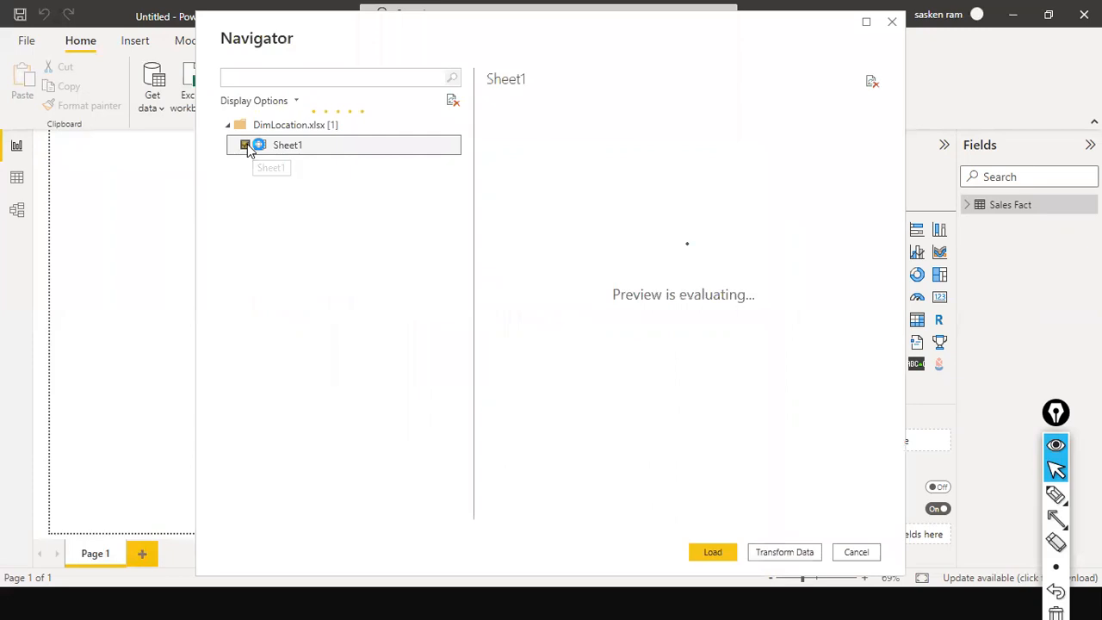
left_click(772, 552)
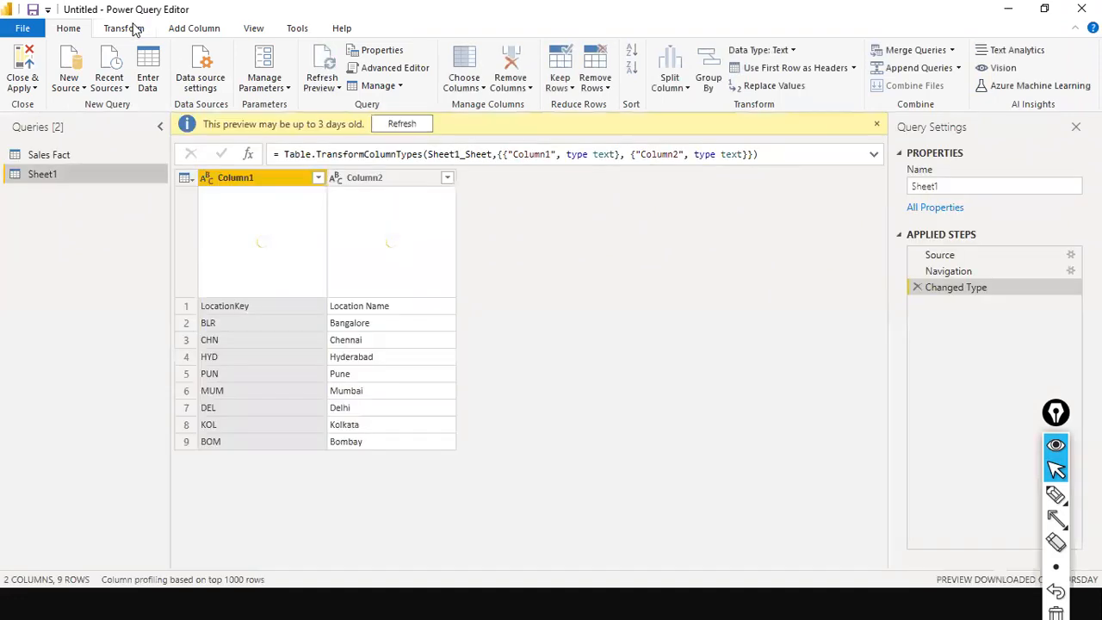
left_click(403, 124)
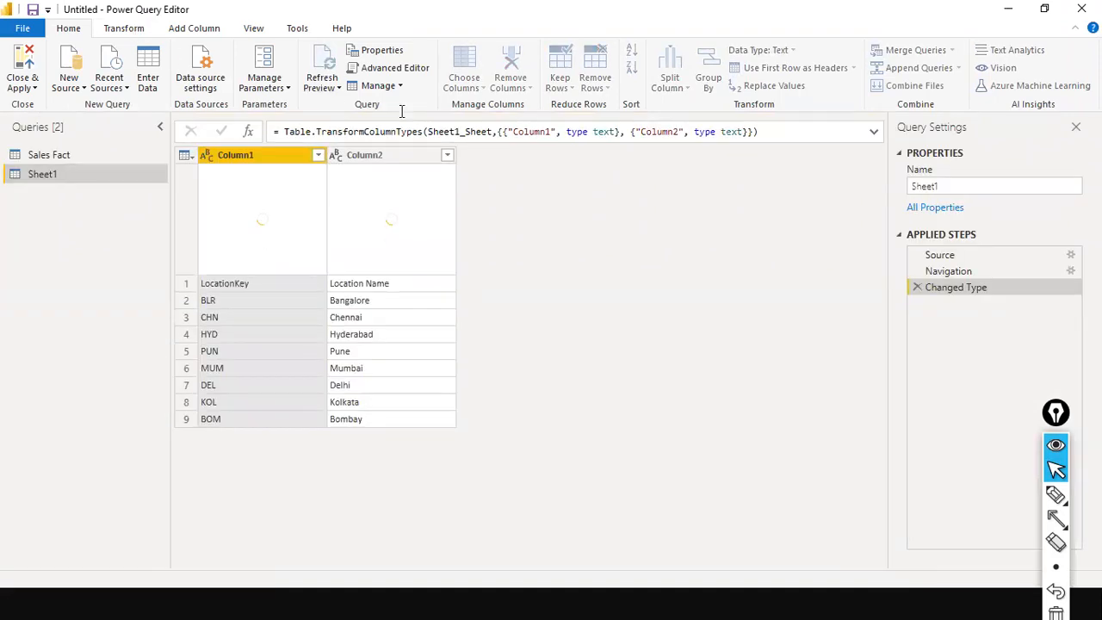
Step: Use the first row of Sheet1 as column headers, then close the query editor and apply the changes
left_click(123, 28)
left_click(91, 87)
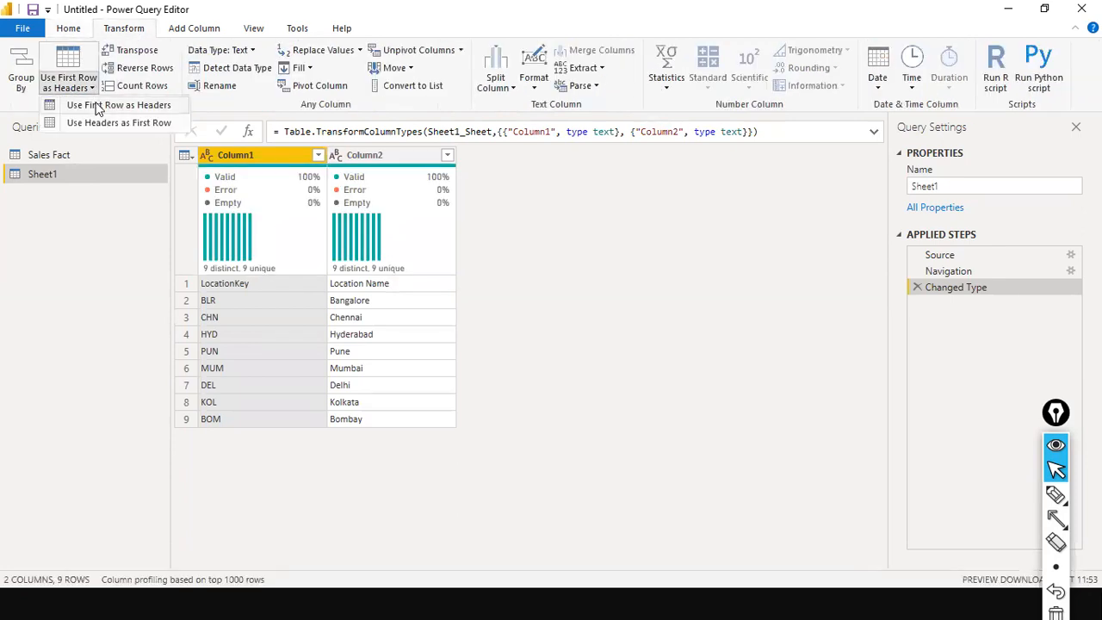
left_click(97, 105)
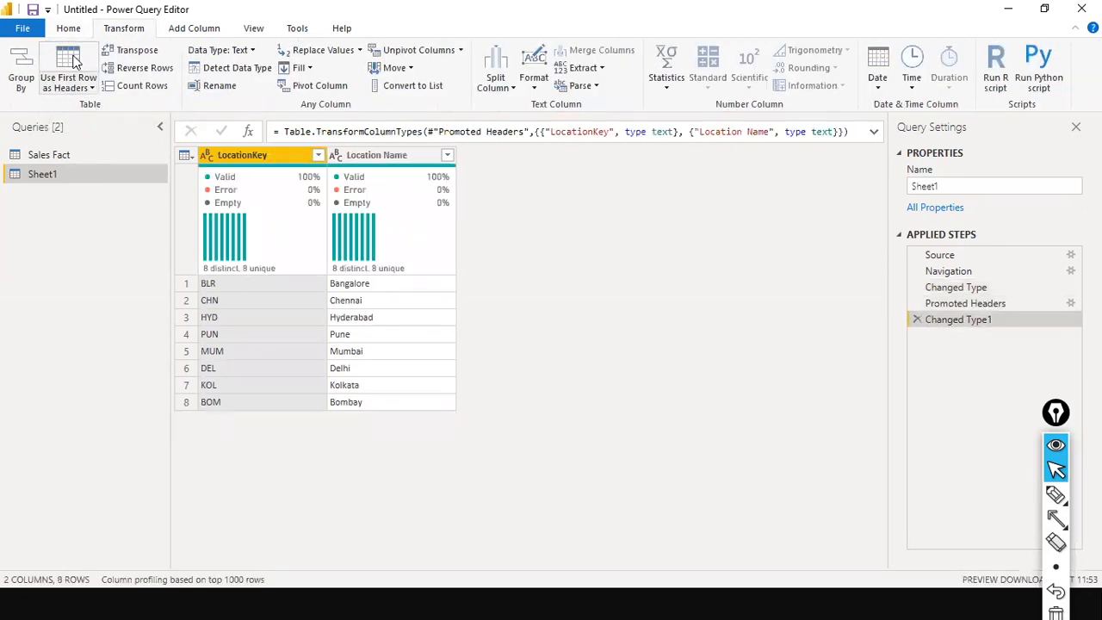
left_click(24, 28)
left_click(59, 54)
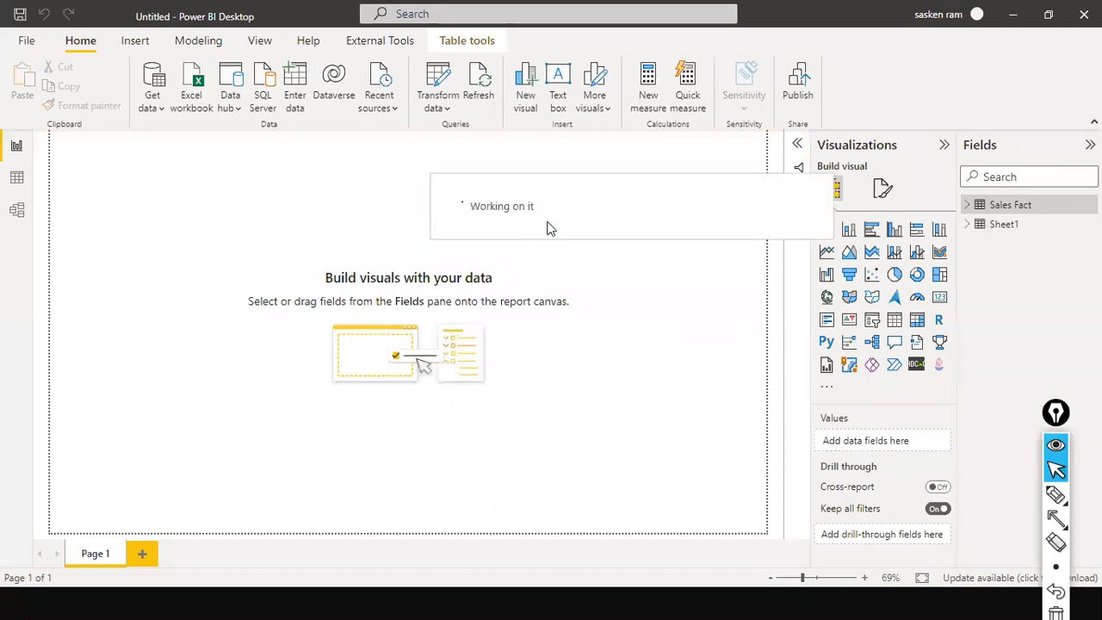
Step: Rename the Sheet1 table as Dim_Location and view its relationship with Sales Fact in the data model
double_click(1018, 225)
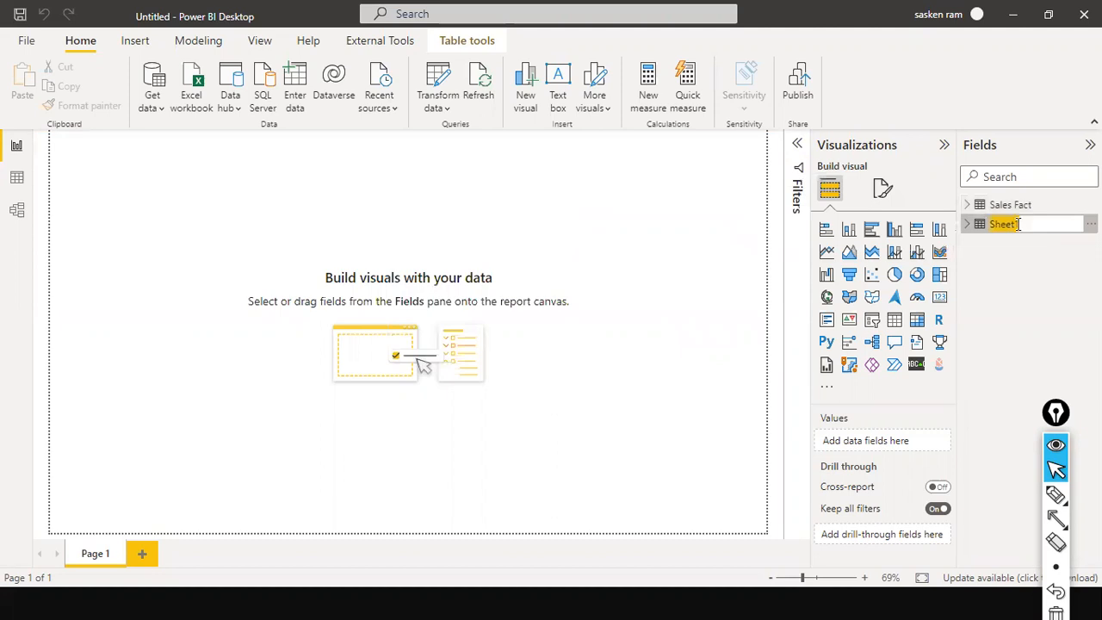
type("Dim")
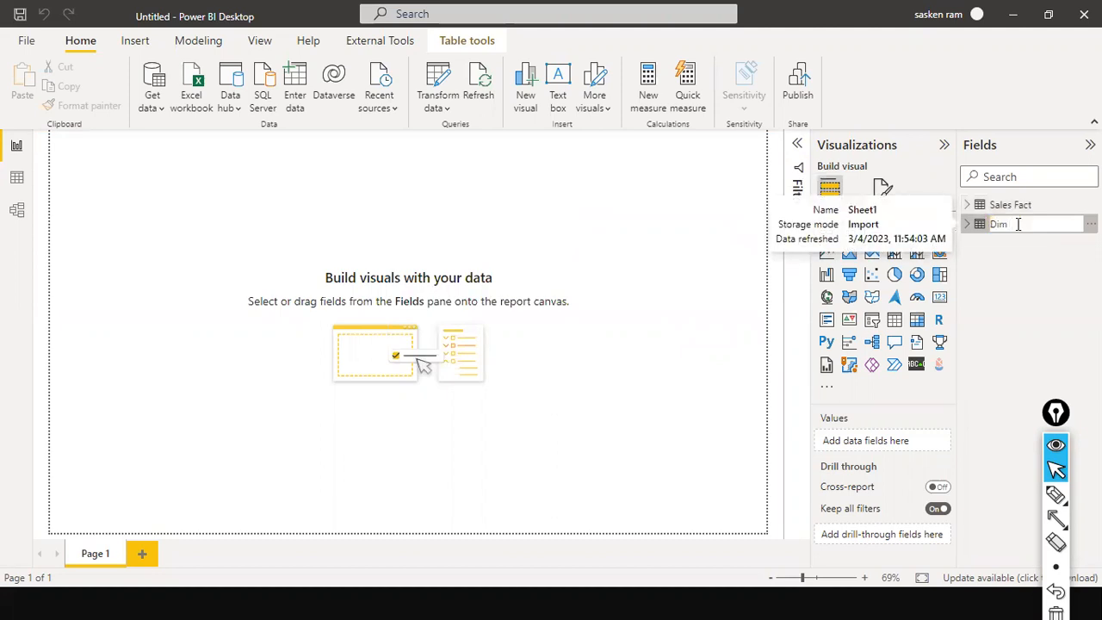
type("_Locatin")
key("Return")
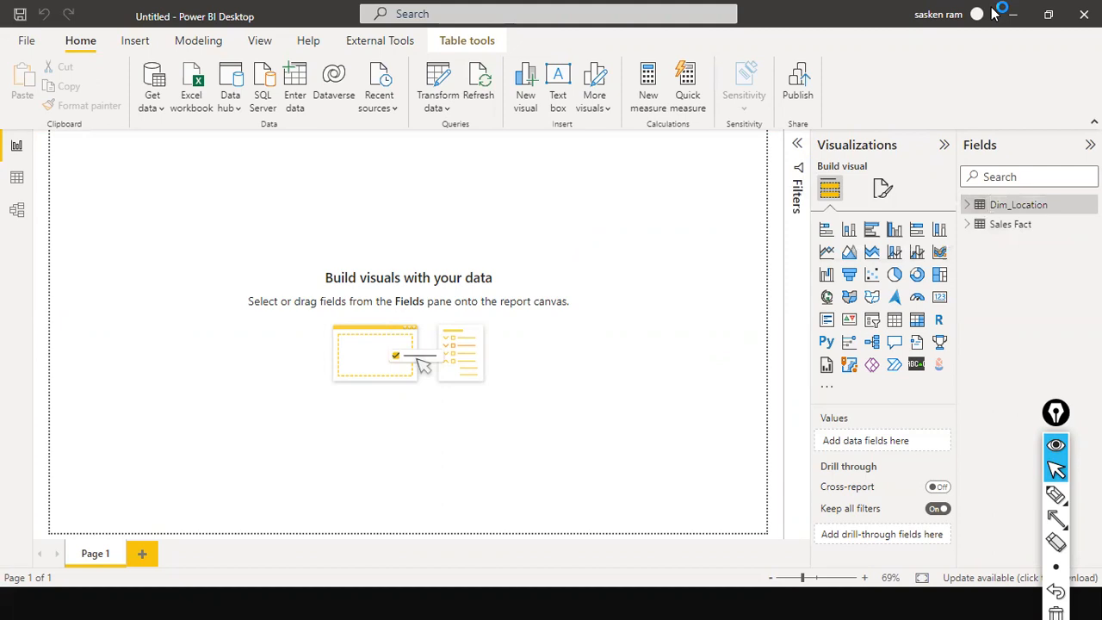
left_click(17, 212)
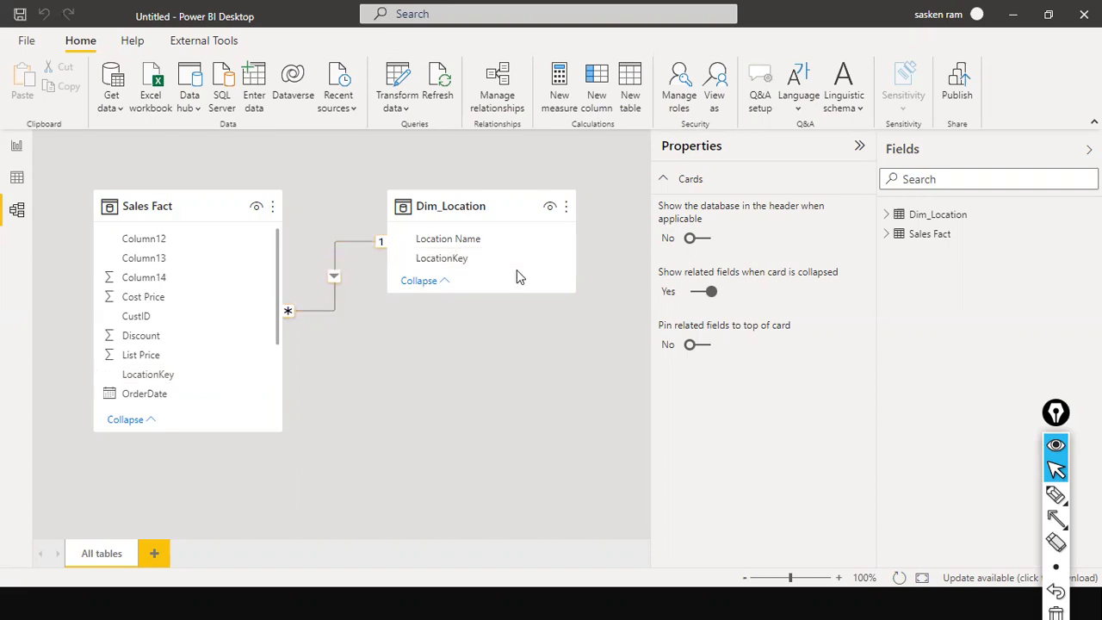
Step: Add a blank table visual to the report's Page 1 and position it on the canvas
left_click(18, 148)
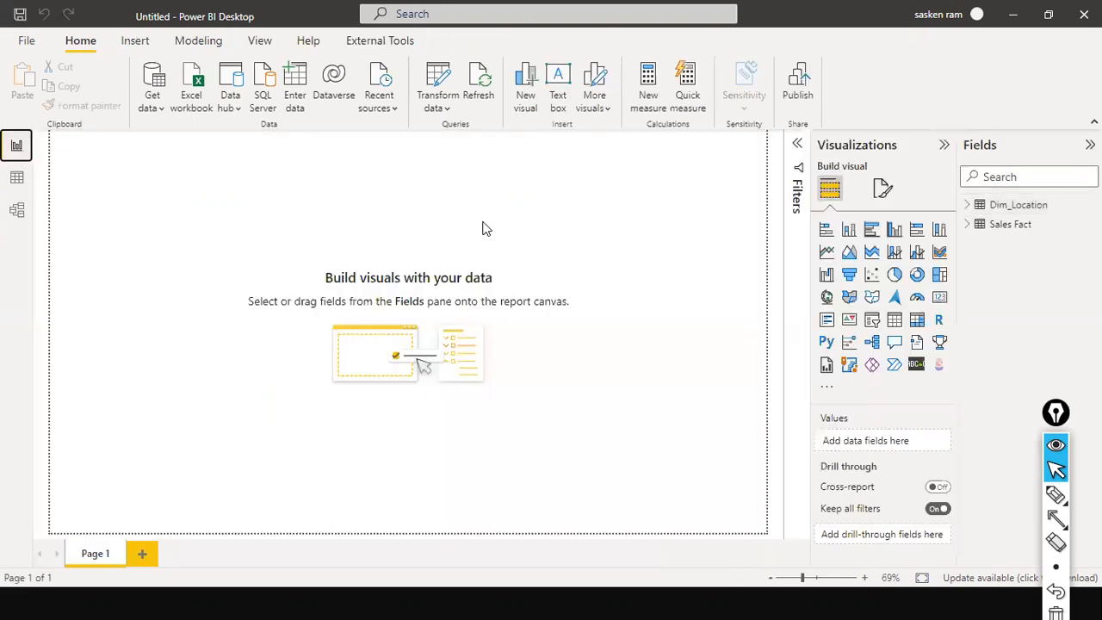
left_click(895, 320)
left_click_drag(157, 159, 261, 260)
left_click_drag(276, 302, 348, 314)
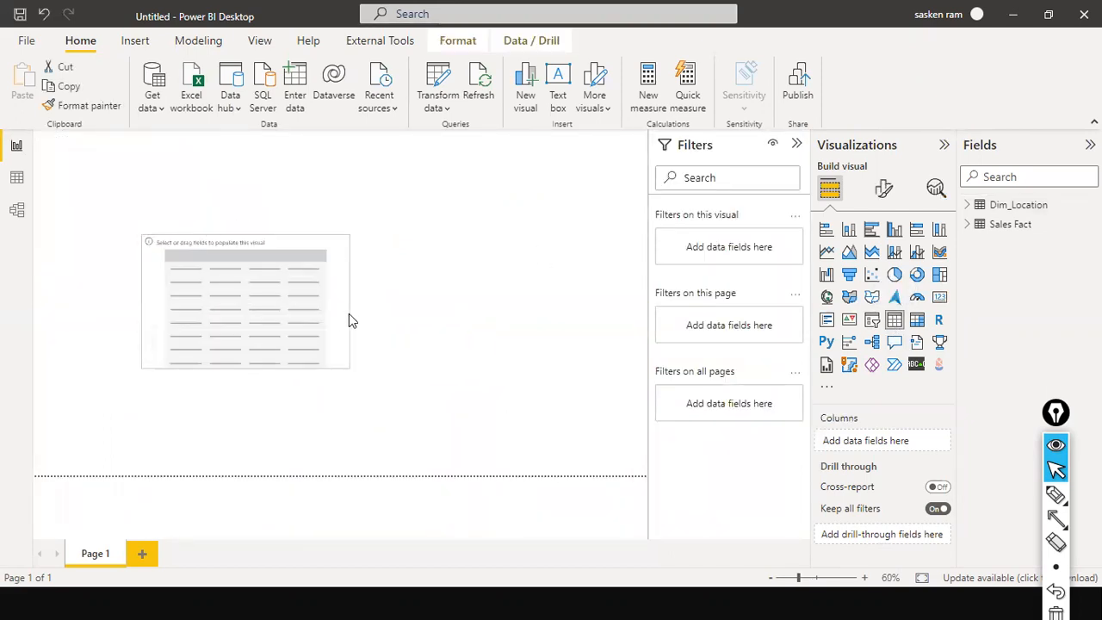
left_click_drag(324, 247, 320, 273)
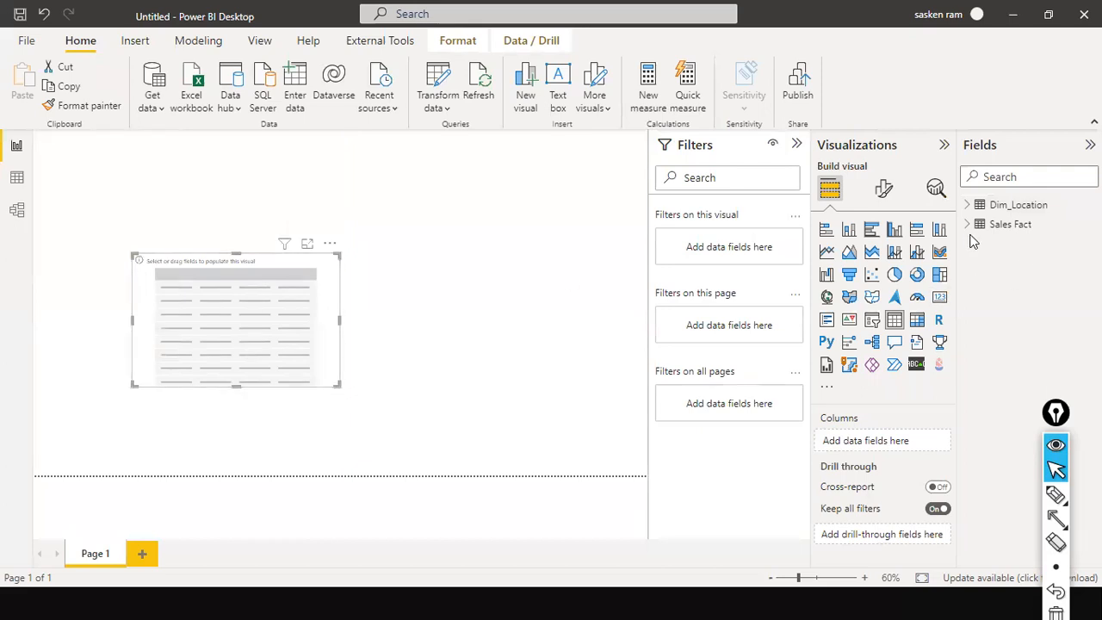
Step: Add Location Name from Dim_Location and Sales Amount from Sales Fact to the table visual, and shift the visual slightly
left_click(968, 207)
left_click_drag(1025, 224, 221, 318)
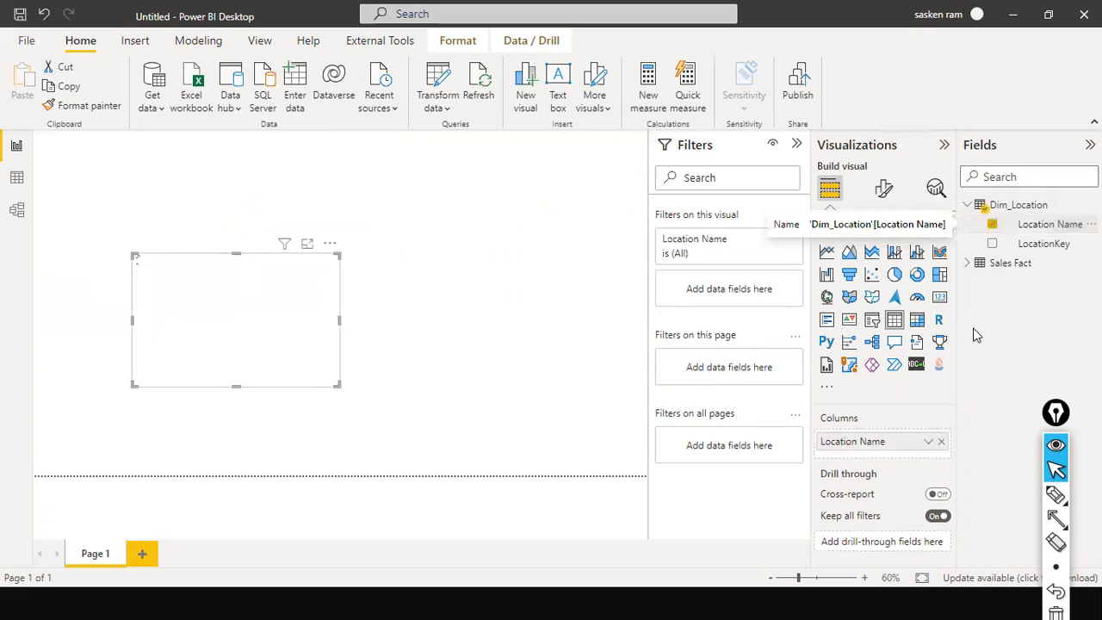
left_click(967, 263)
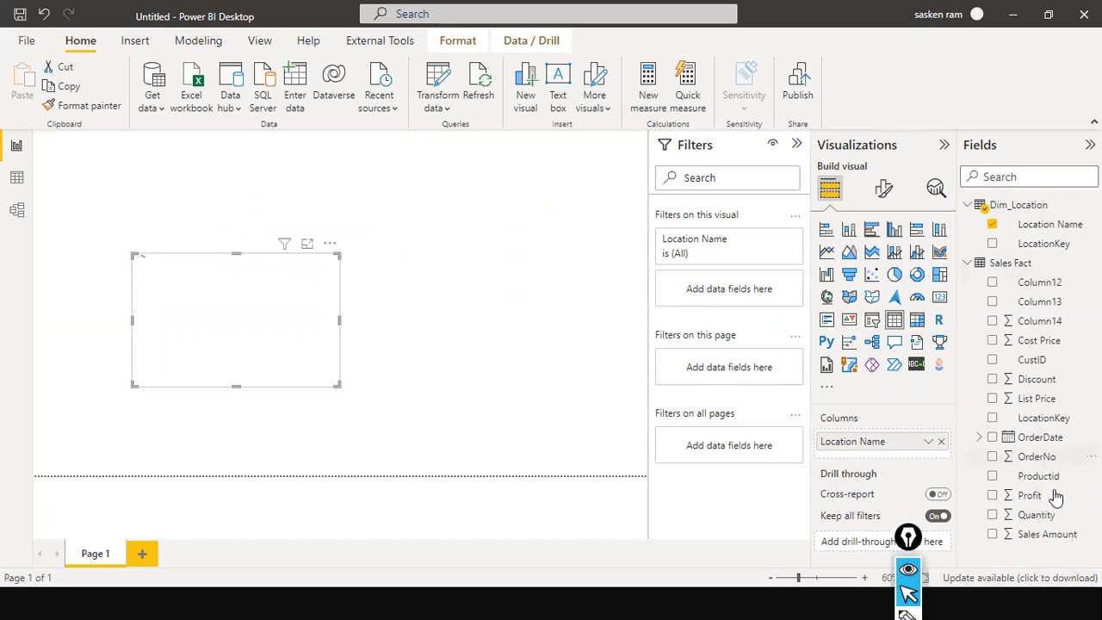
left_click_drag(1047, 538, 299, 277)
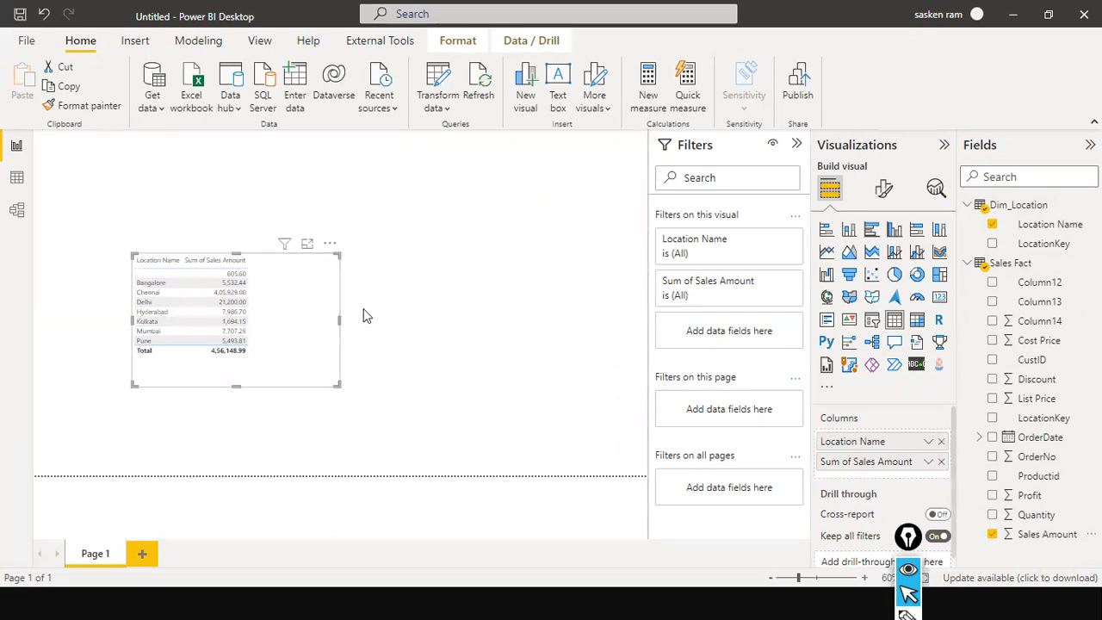
left_click_drag(288, 345, 281, 332)
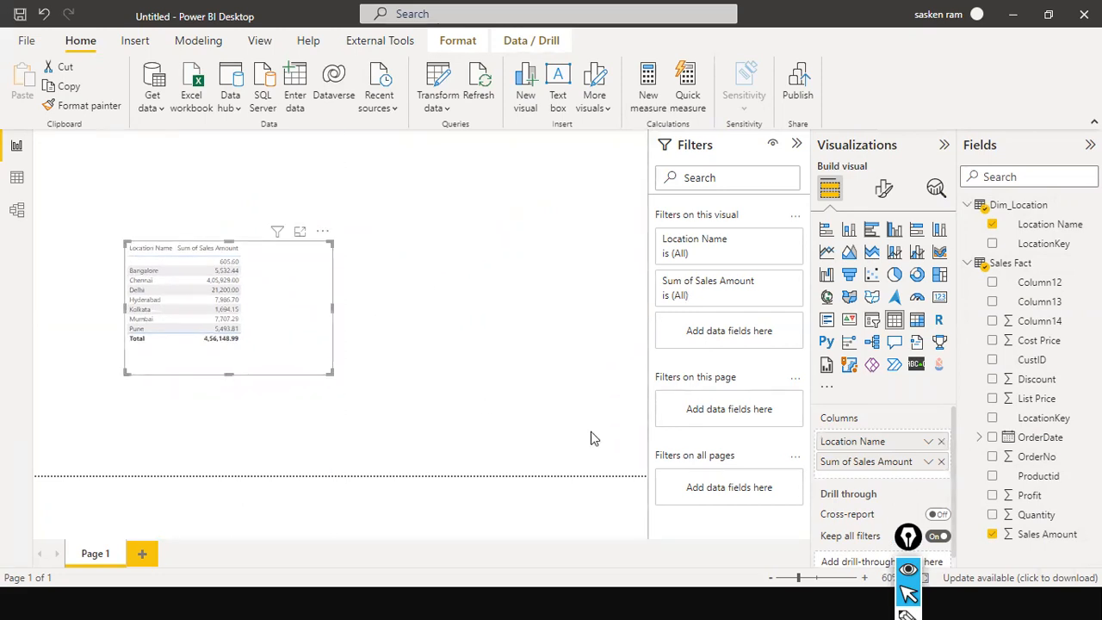
Step: Remove Location Name from the table visual's columns and select the Sales Amount field of Sales Fact
left_click(942, 442)
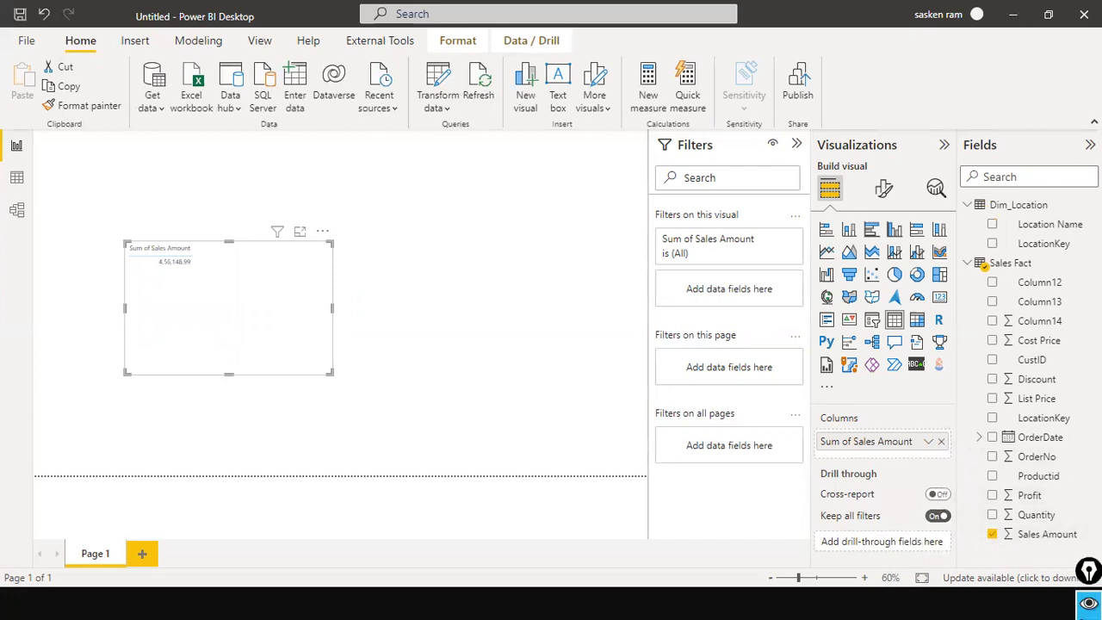
mouse_move(989, 538)
left_mouse_down()
mouse_move(265, 327)
mouse_move(238, 271)
left_mouse_up()
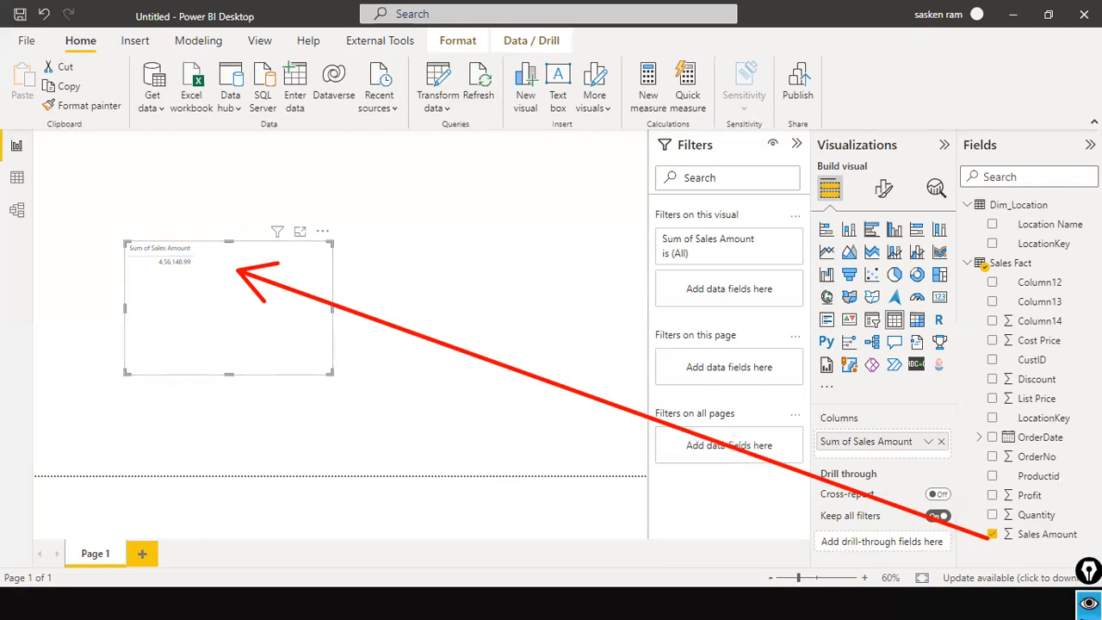
left_click(1046, 536)
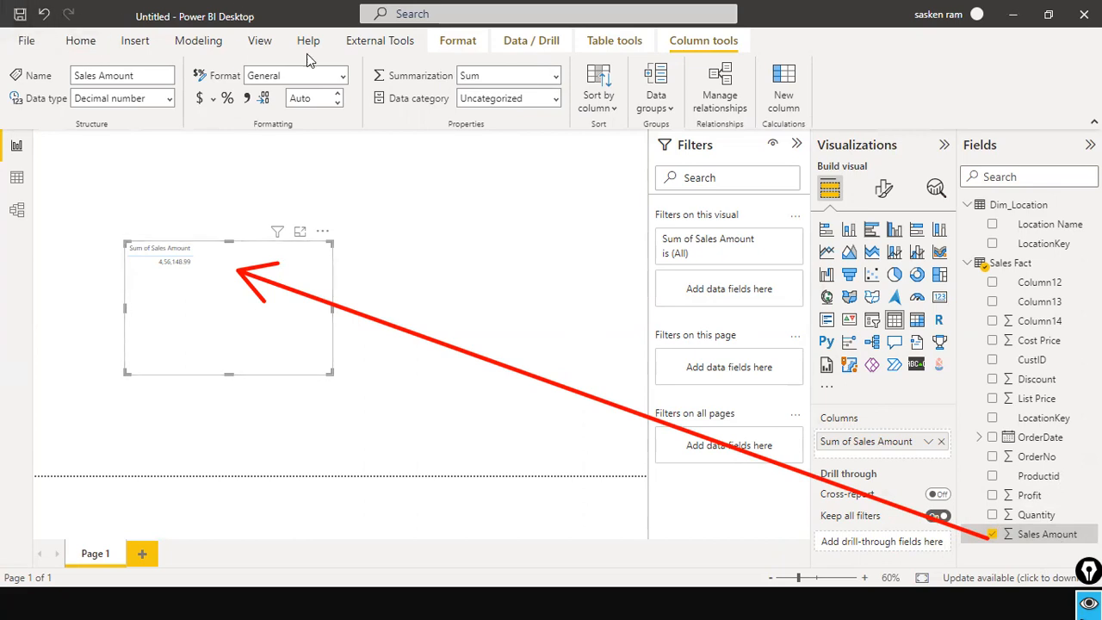
Step: Check the summarization options available for the Sales Amount column without changing the selection
left_click(554, 76)
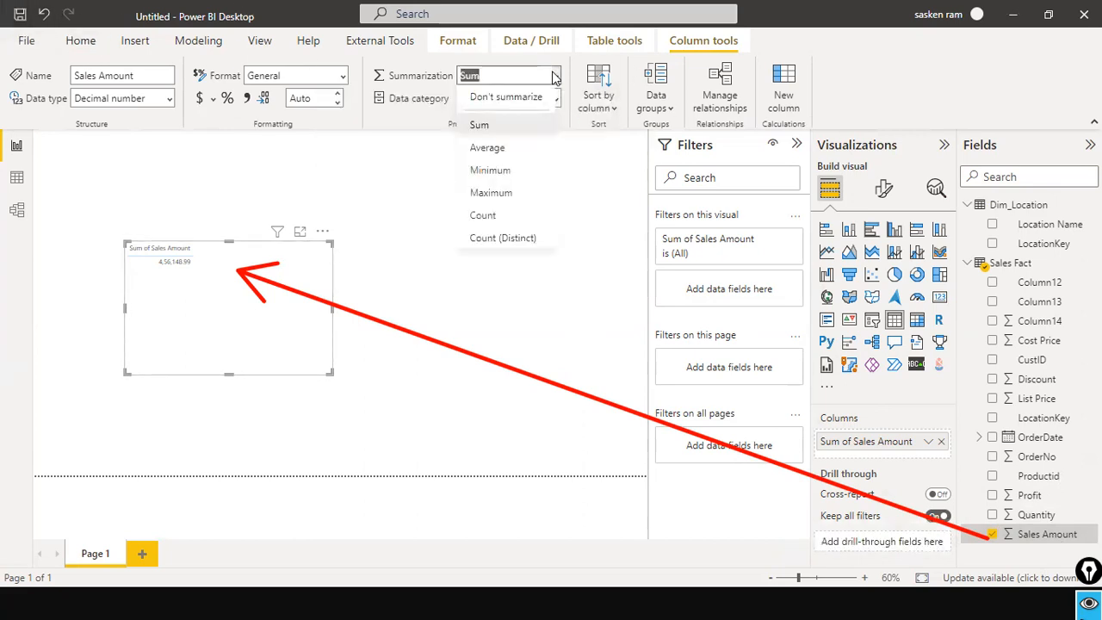
left_click(568, 170)
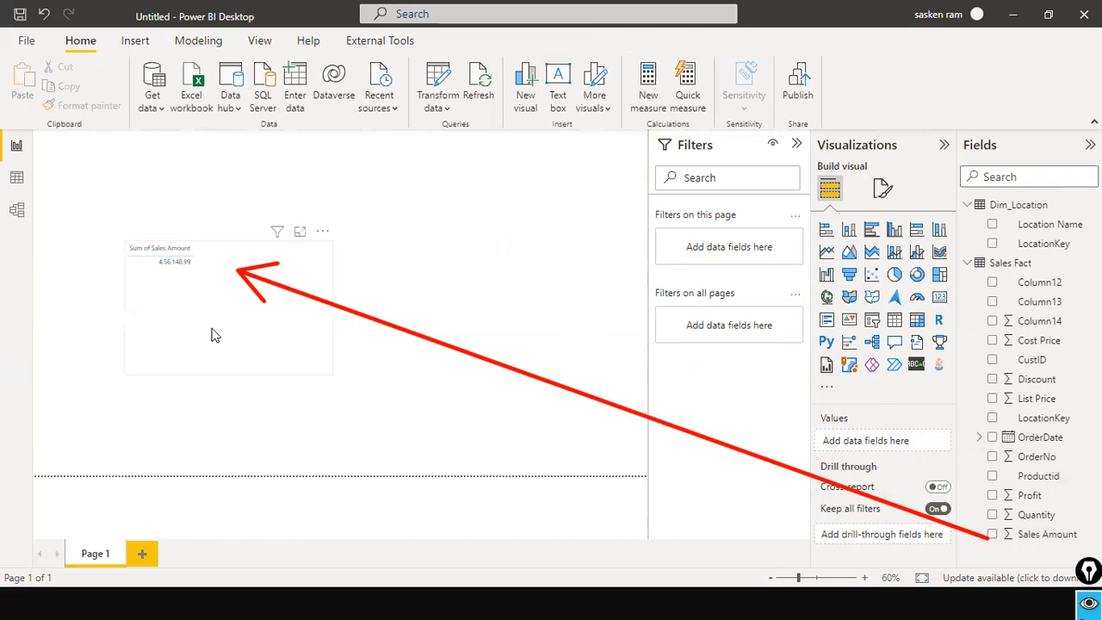
Step: Add Location Name from Dim_Location to the table visual and place it before Sum of Sales Amount in the columns
left_click(217, 335)
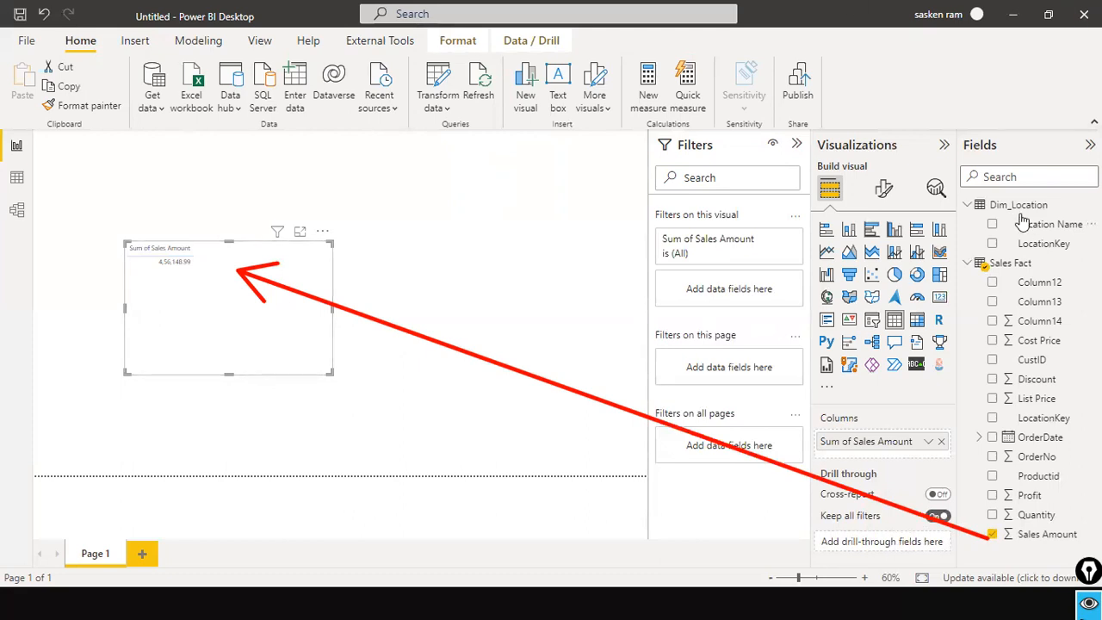
left_click_drag(1046, 224, 196, 302)
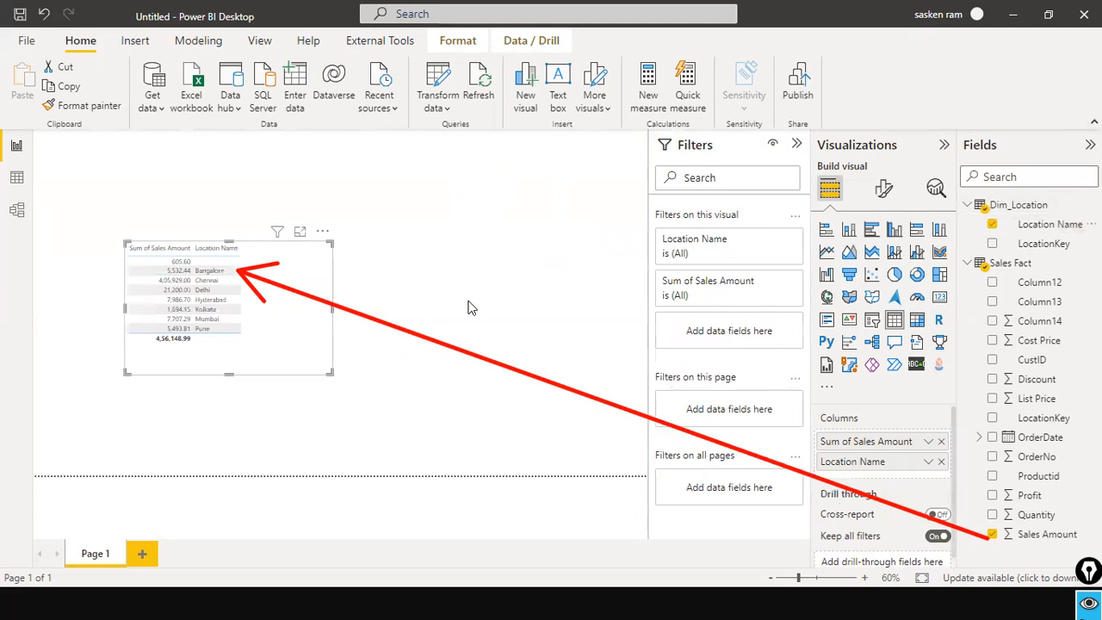
left_click_drag(905, 465, 901, 440)
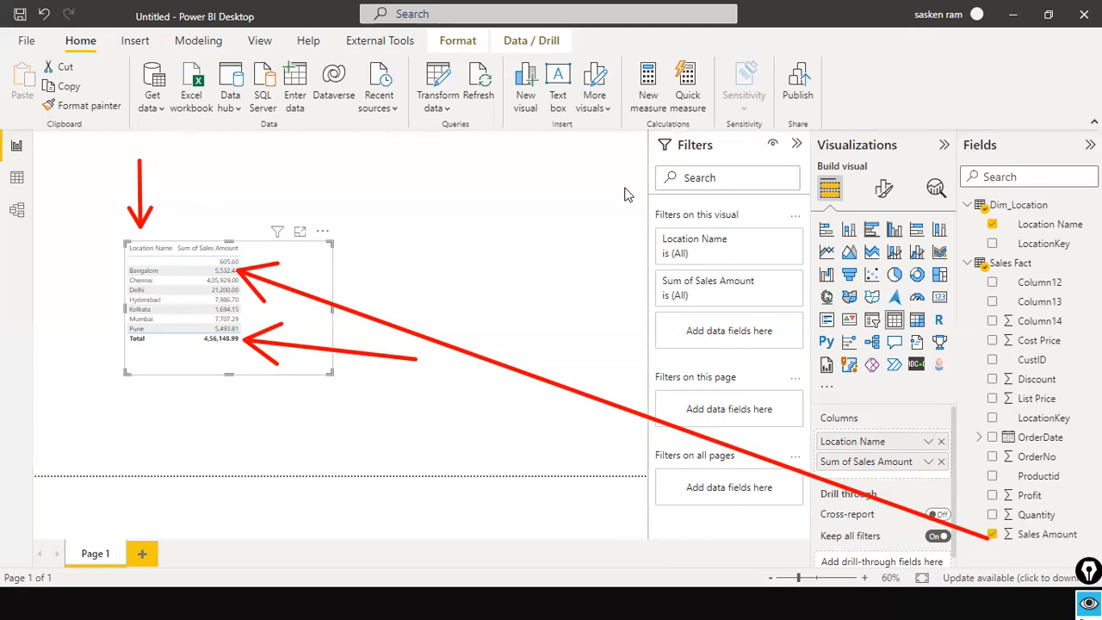
left_click_drag(143, 161, 482, 207)
mouse_move(580, 210)
left_mouse_down()
mouse_move(972, 192)
mouse_move(980, 211)
left_mouse_up()
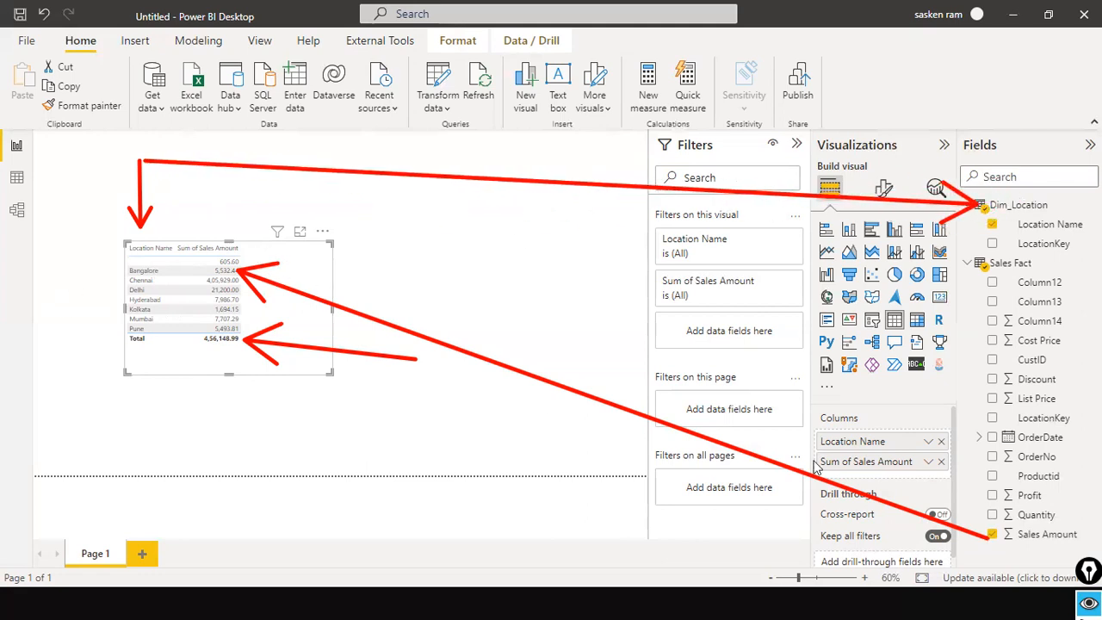
mouse_move(967, 267)
left_mouse_down()
mouse_move(676, 302)
mouse_move(372, 312)
mouse_move(385, 316)
mouse_move(336, 284)
mouse_move(243, 270)
left_mouse_up()
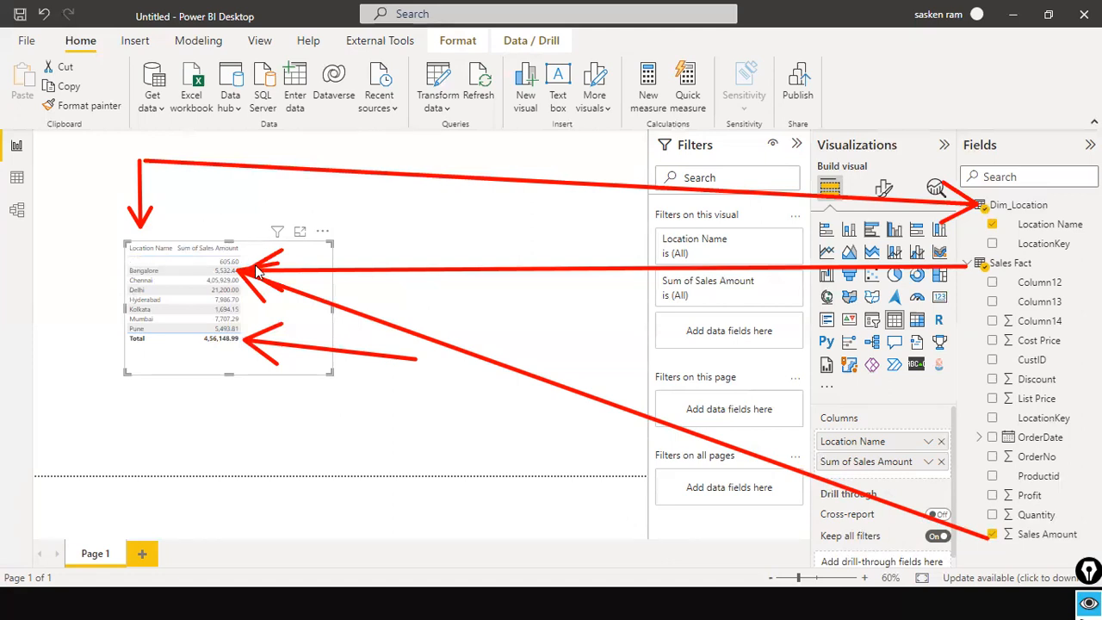
Step: Examine the relationship between Sales Fact and Dim_Location in the data model and return to the report
left_click(17, 211)
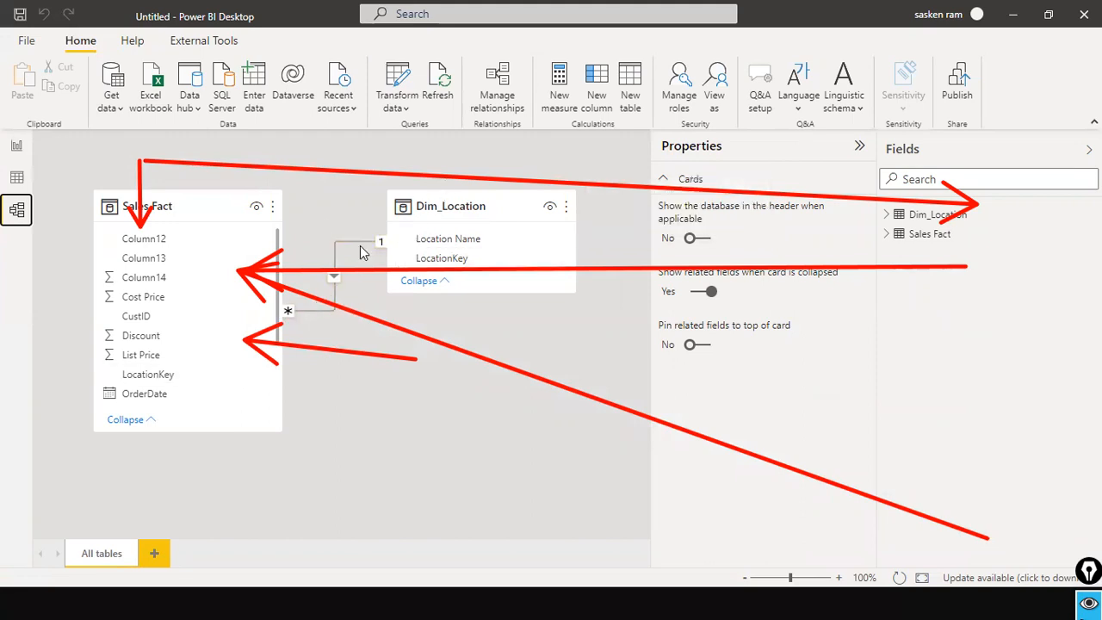
mouse_move(432, 205)
left_click(16, 145)
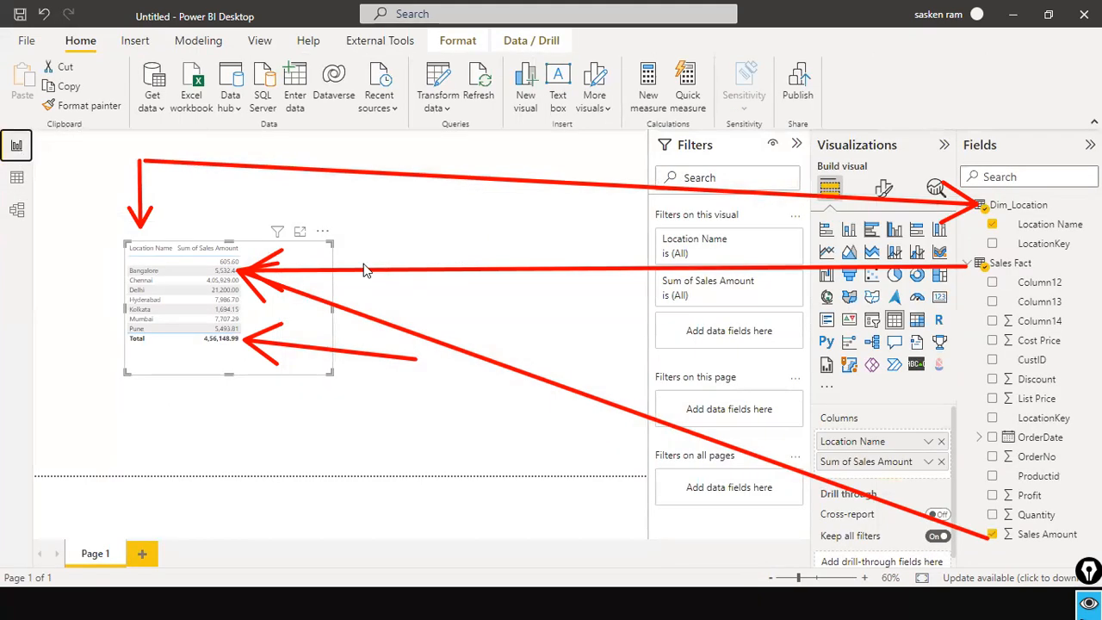
Step: Delete the relationship between Sales Fact and Dim_Location in the data model and return to the report's table visual
left_click(17, 209)
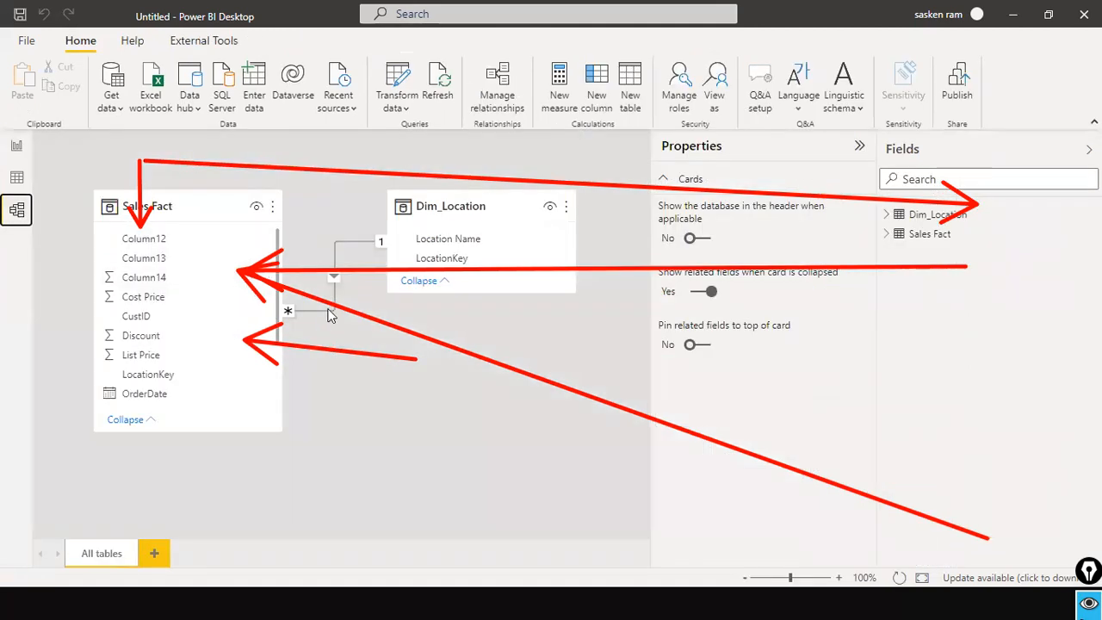
right_click(334, 312)
left_click(362, 320)
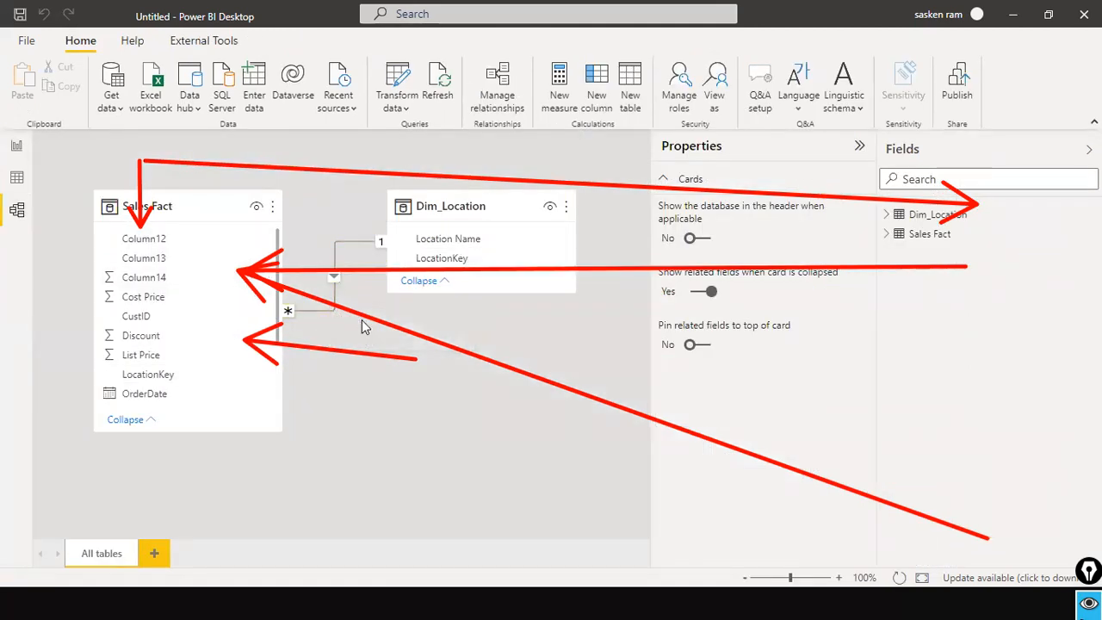
left_click(642, 334)
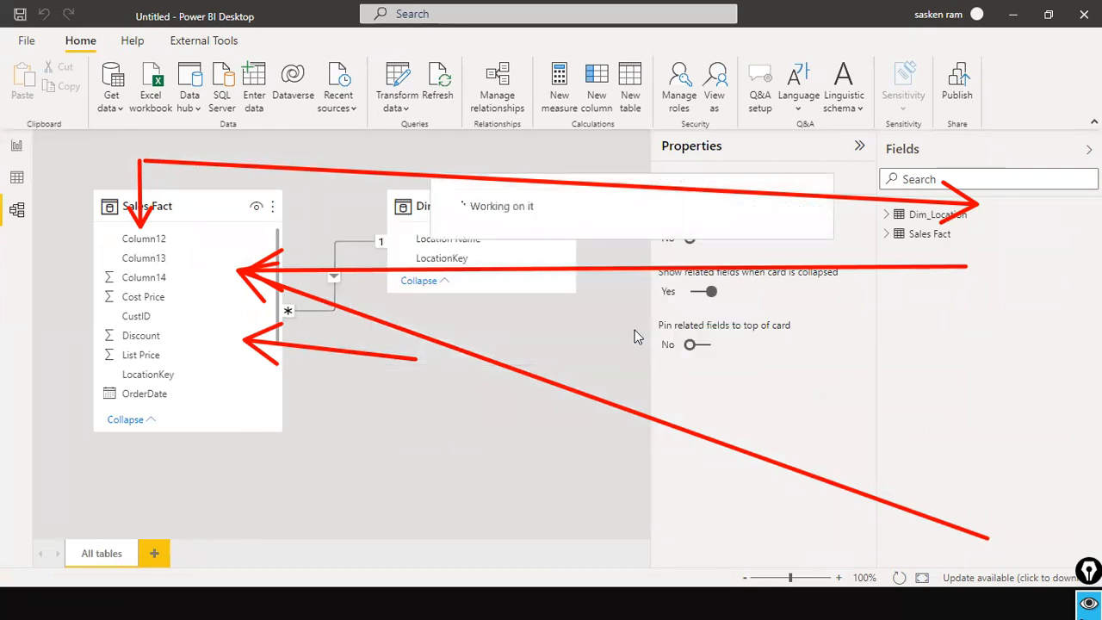
left_click(19, 146)
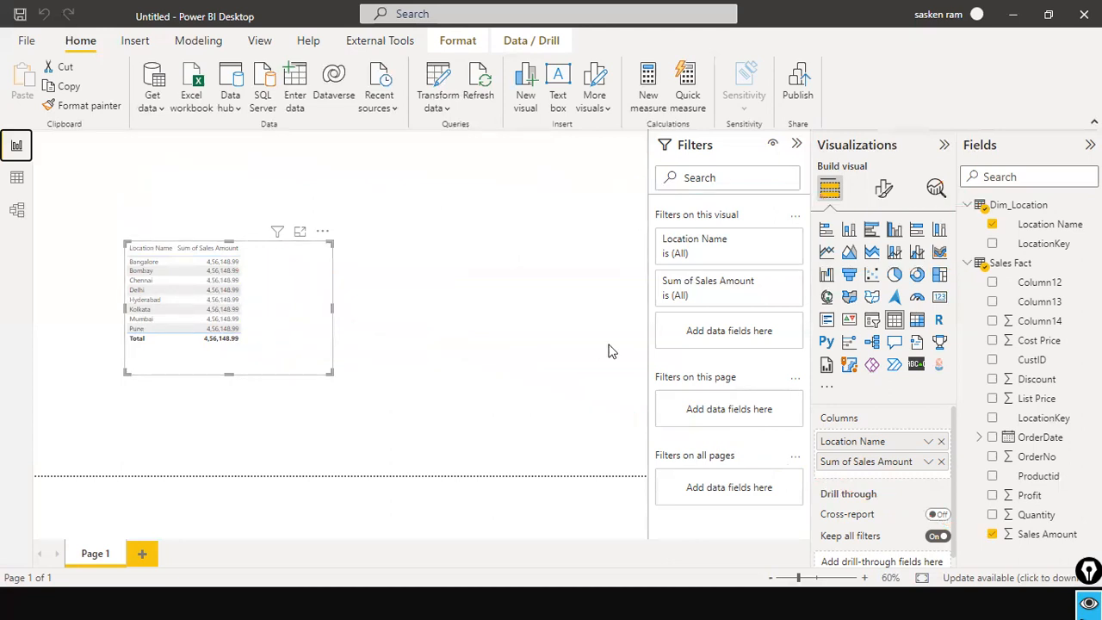
Step: Relate LocationKey in Dim_Location to LocationKey in Sales Fact in the data model and return to the report
left_click(18, 211)
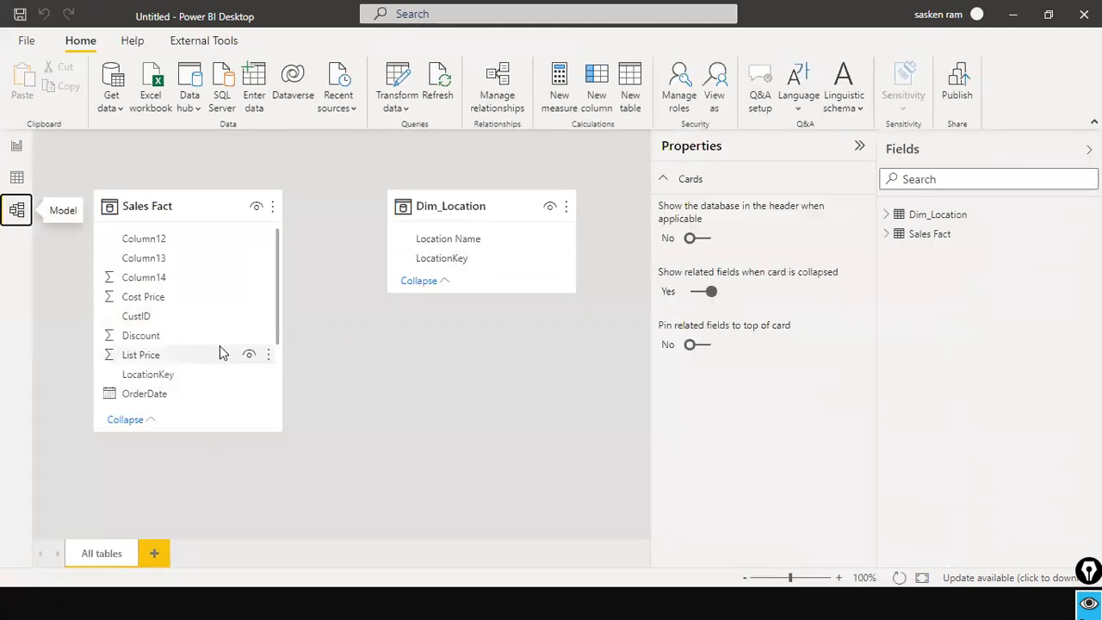
scroll(220, 340, "down", 2)
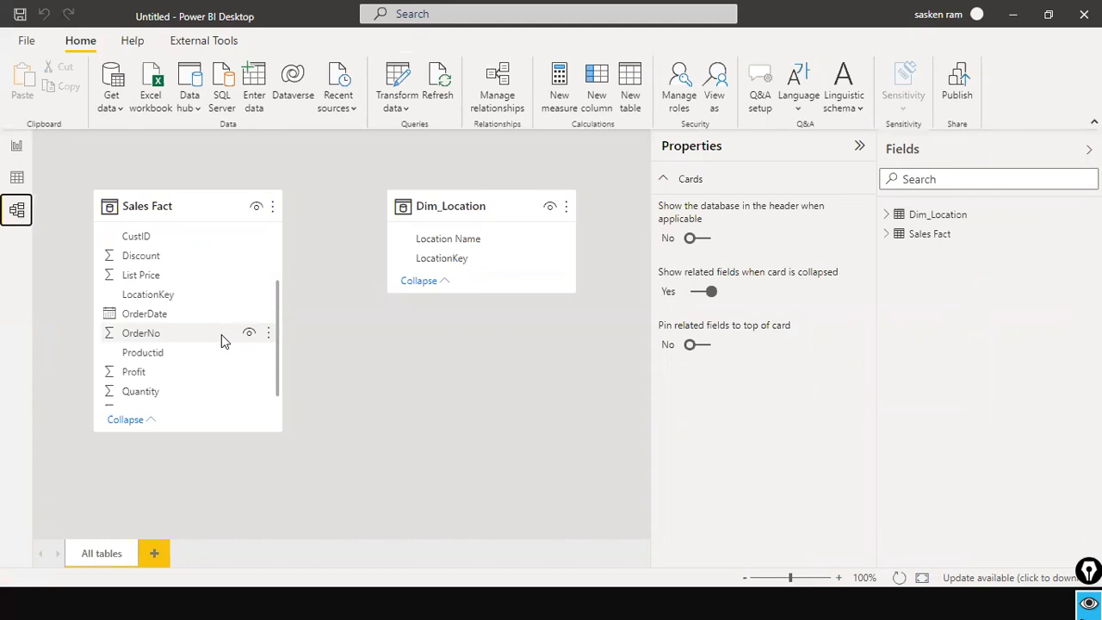
scroll(221, 341, "down", 1)
scroll(221, 341, "up", 1)
scroll(221, 340, "up", 1)
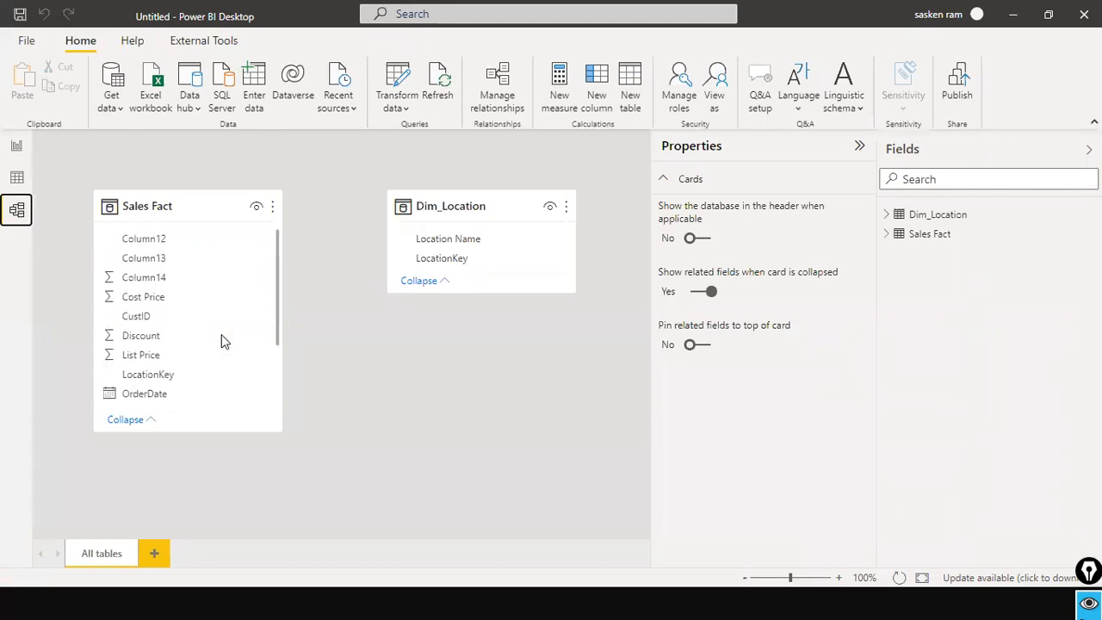
scroll(221, 340, "down", 2)
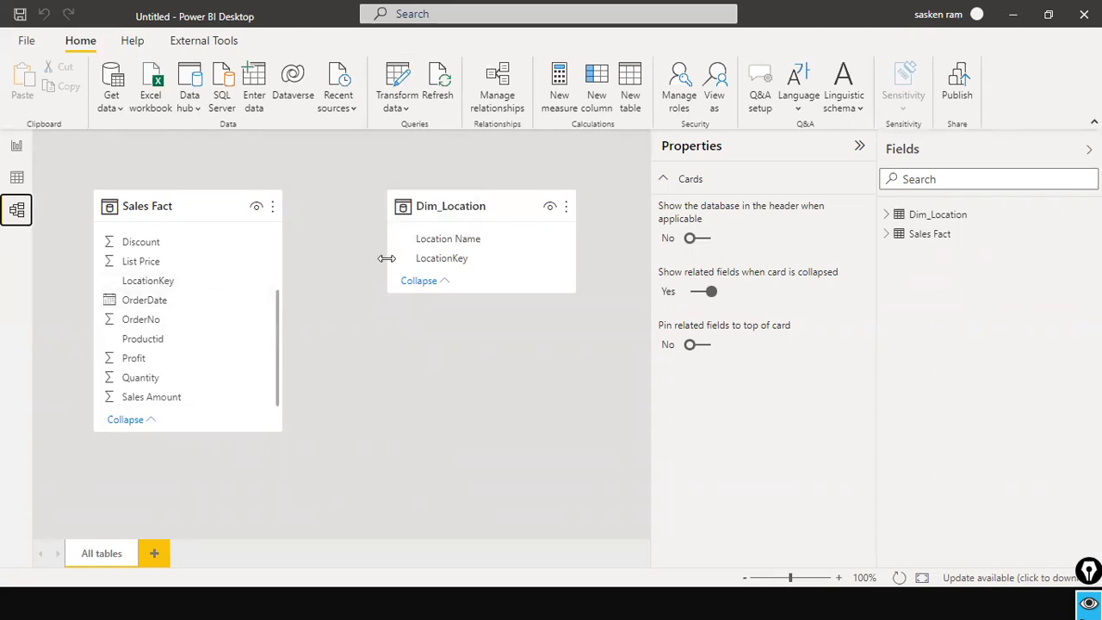
left_click_drag(426, 258, 189, 291)
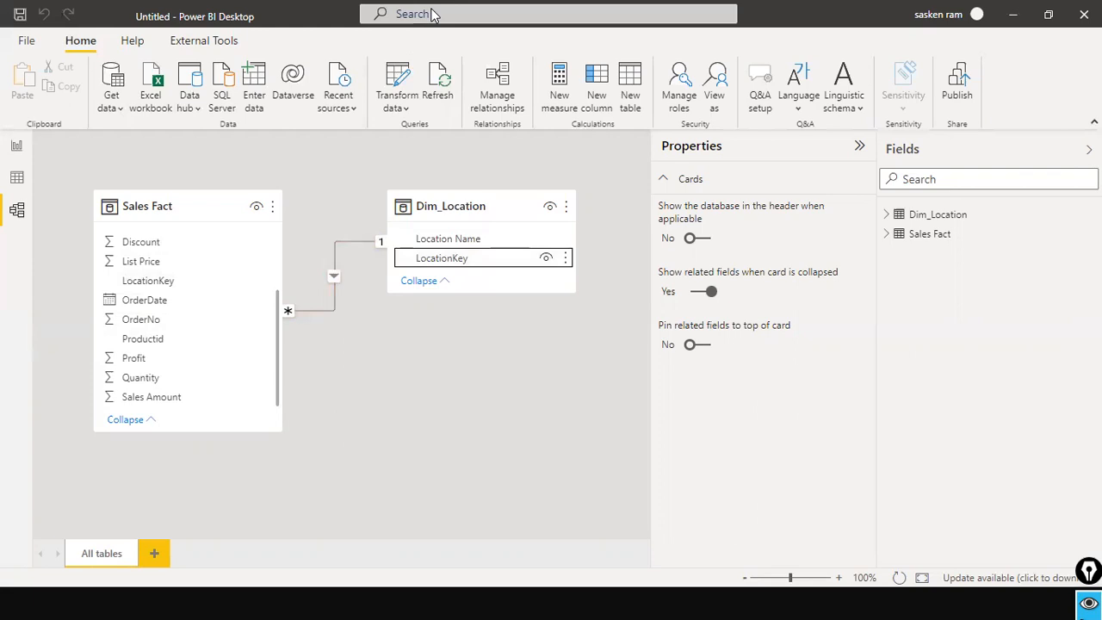
left_click(16, 145)
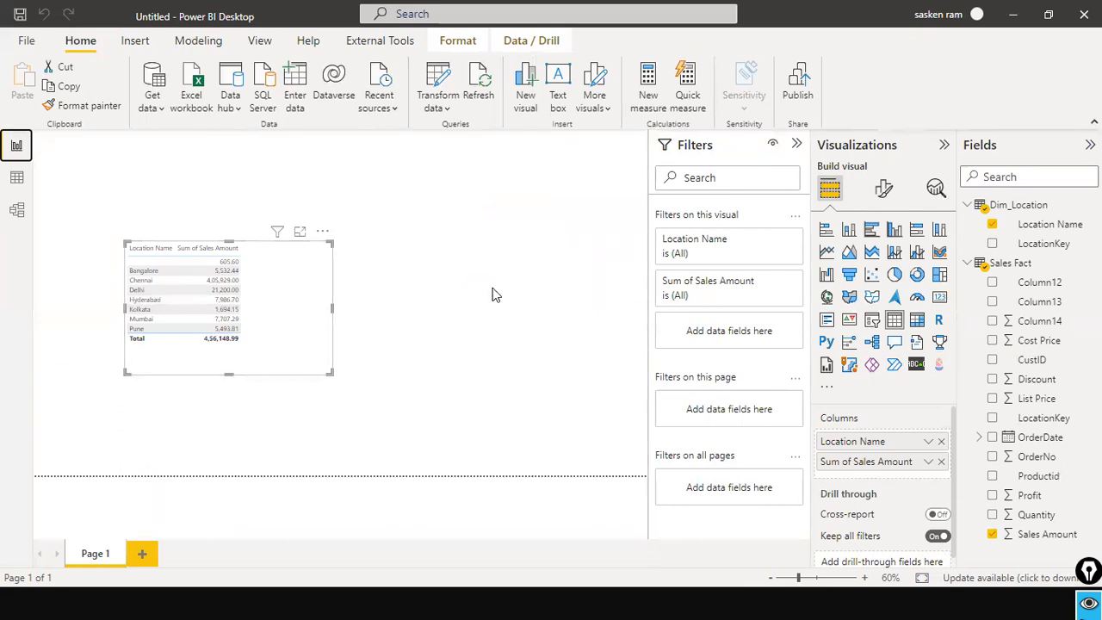
Step: Switch to the PowerPoint slide show and advance to the slide comparing the country table with the sales table
key("alt+Tab")
key("alt+Tab")
key("alt+Tab")
key("alt+Tab")
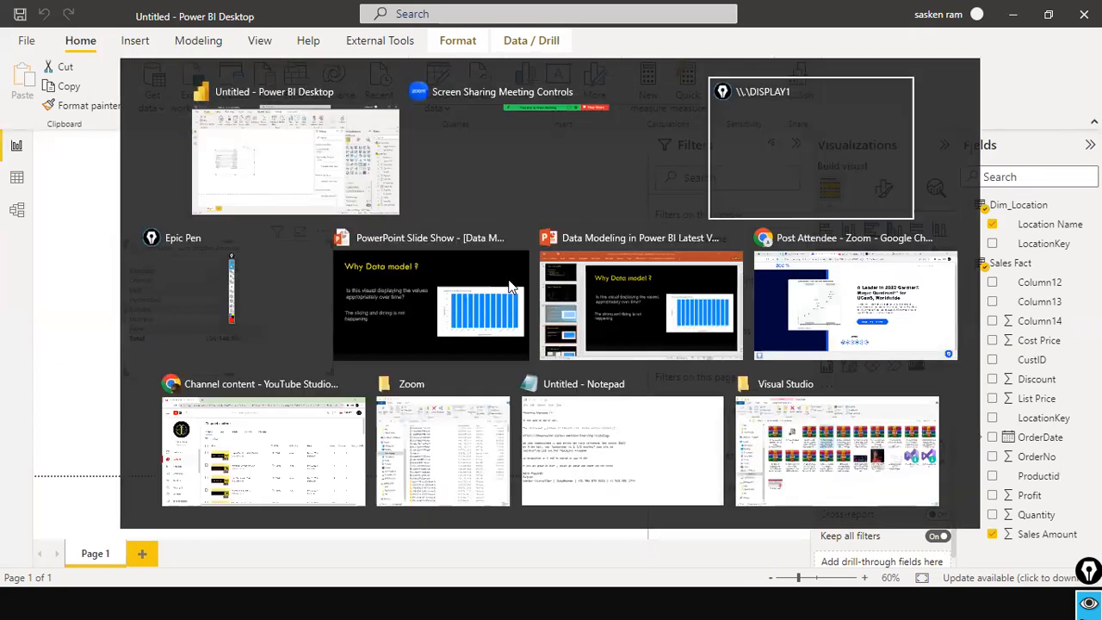
key("Right")
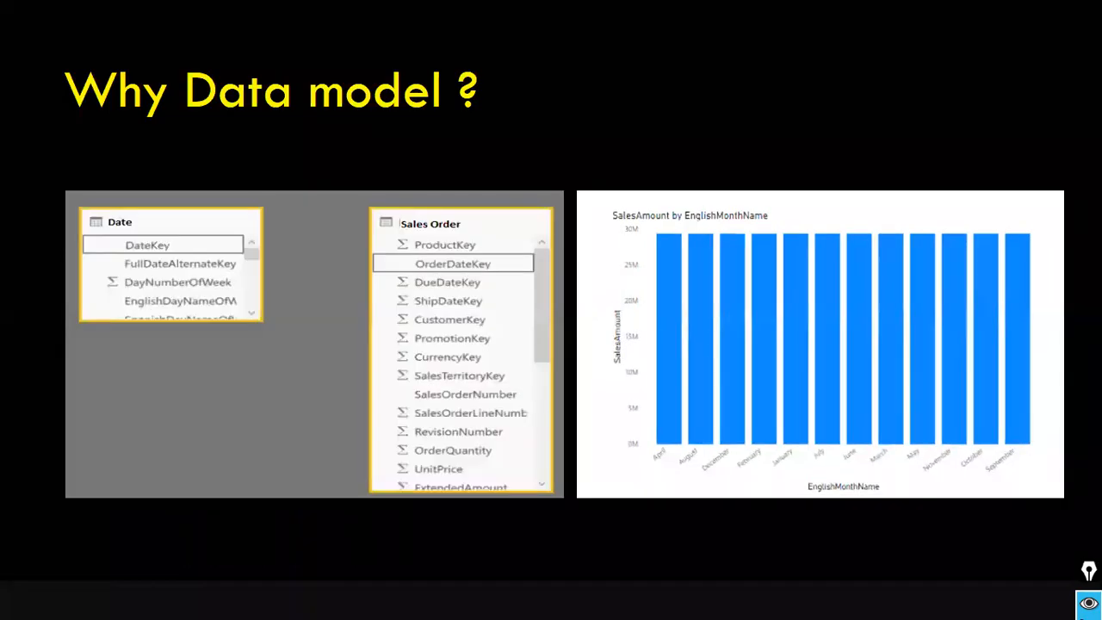
key("Right")
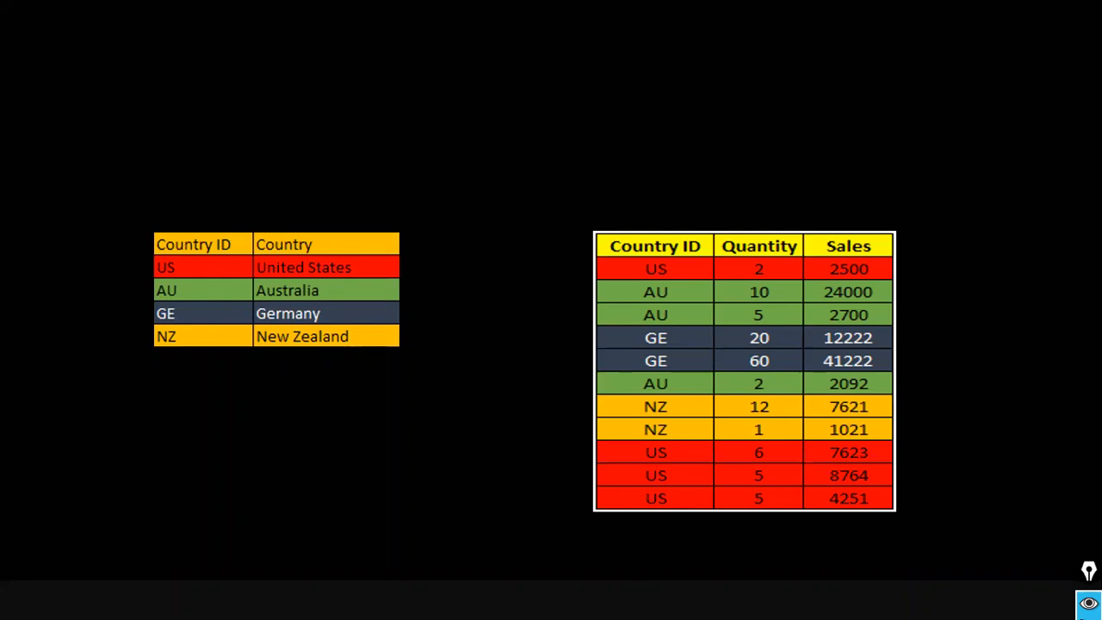
left_click_drag(196, 34, 212, 184)
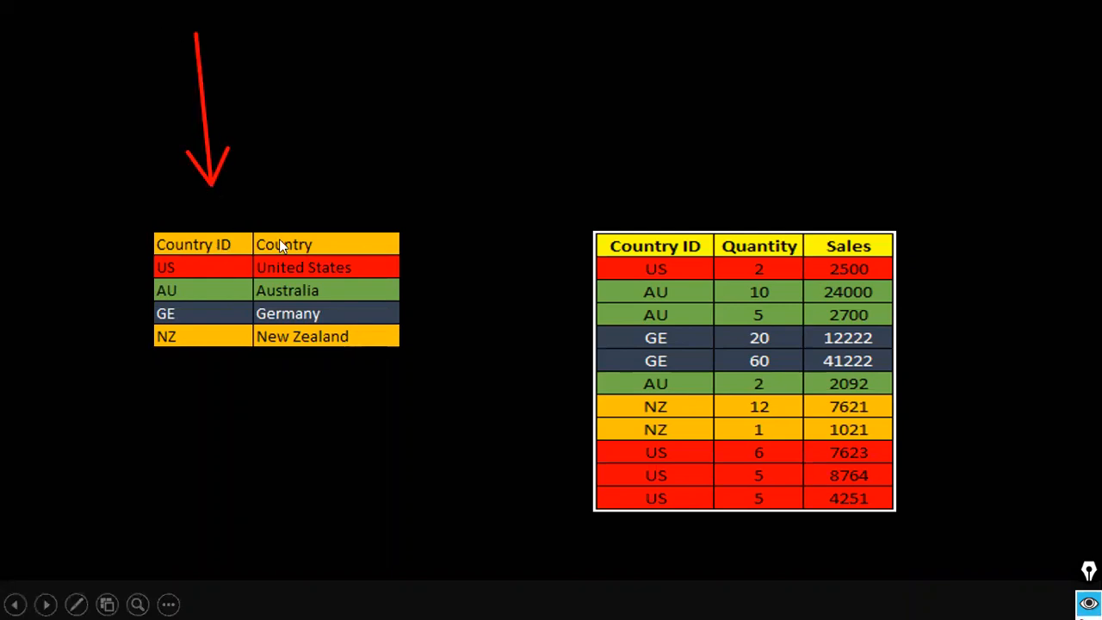
left_click_drag(666, 55, 675, 170)
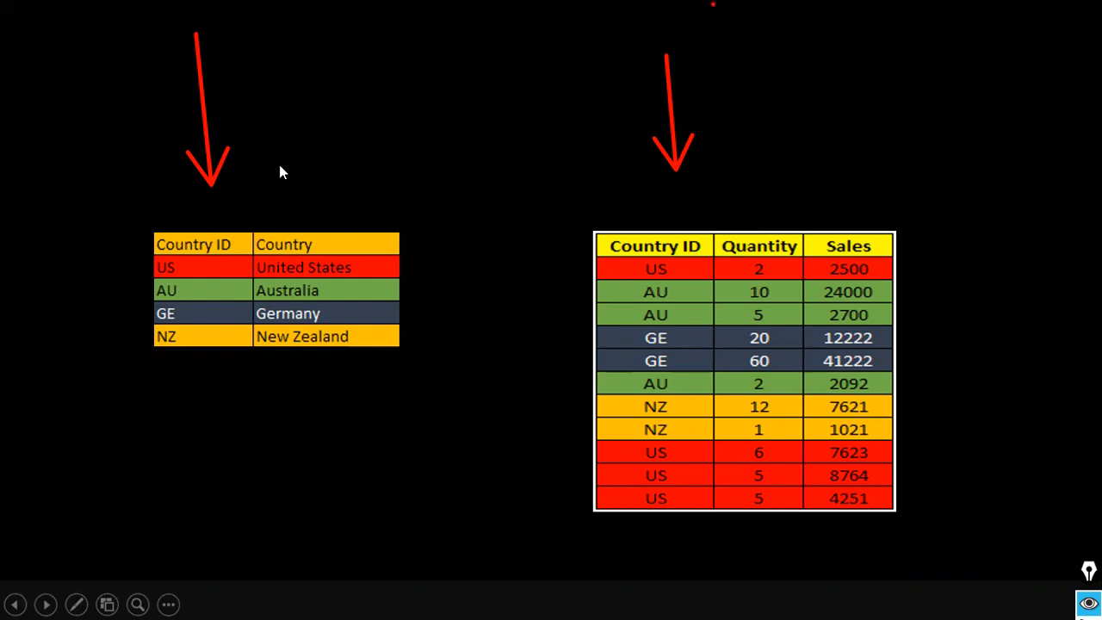
left_click(243, 205)
key("ctrl+e")
mouse_move(286, 189)
left_mouse_down()
mouse_move(284, 208)
mouse_move(377, 219)
mouse_move(388, 204)
mouse_move(438, 216)
left_mouse_up()
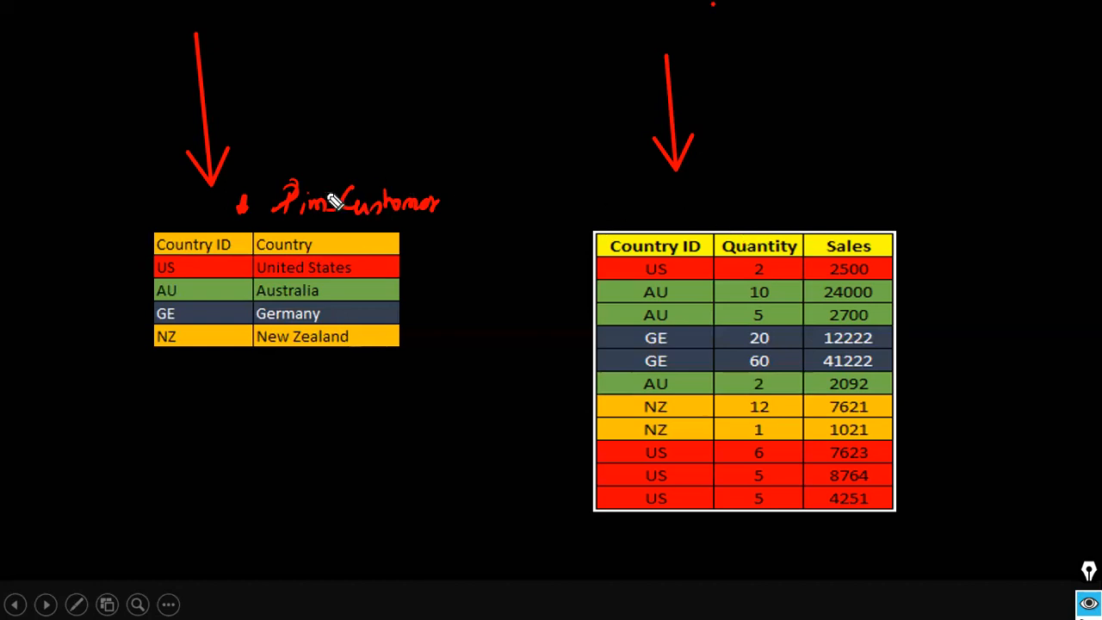
key("e")
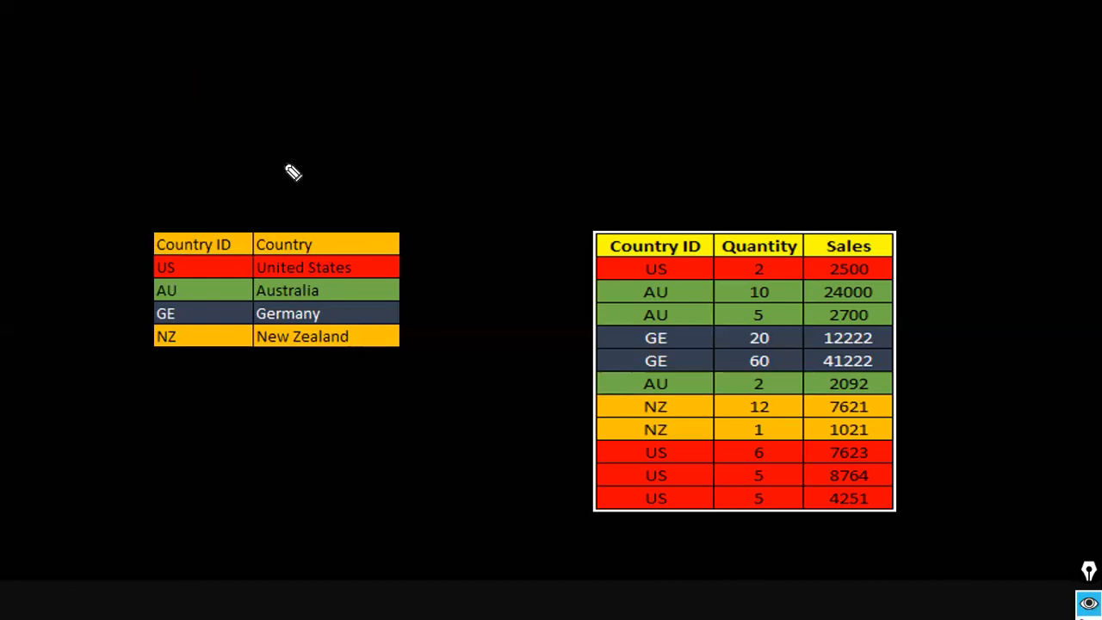
left_click(170, 189)
mouse_move(173, 213)
left_mouse_down()
mouse_move(193, 198)
mouse_move(261, 209)
mouse_move(283, 192)
mouse_move(302, 203)
mouse_move(298, 217)
left_mouse_up()
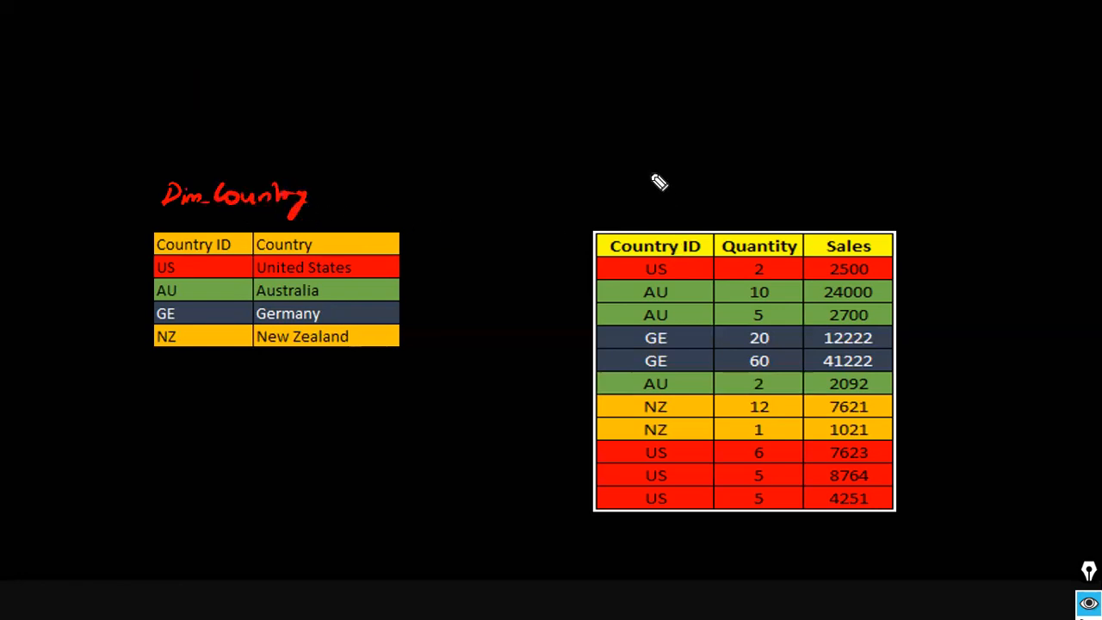